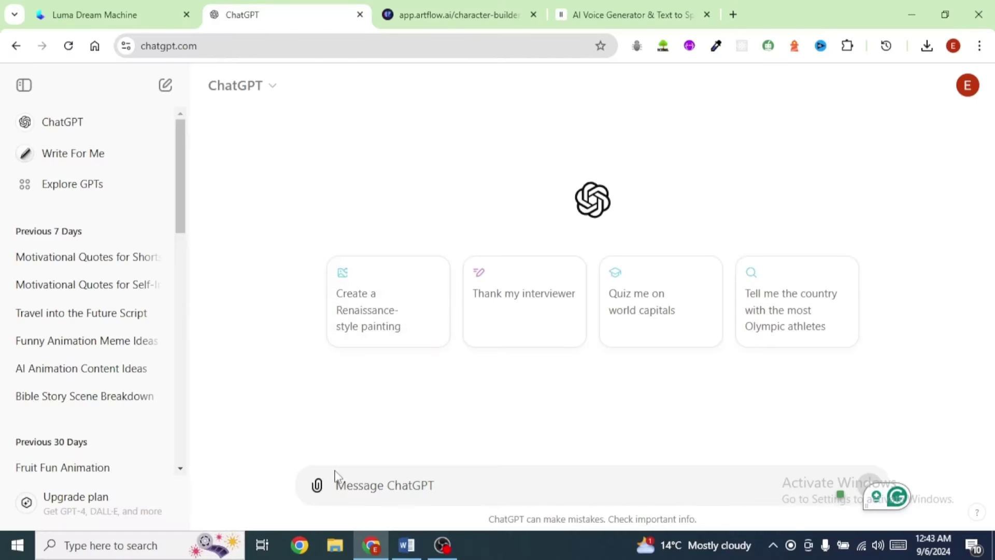
Step: Ask ChatGPT to "Generate 5 story ideas that kids love" and review the suggested ideas
text(Generate 5 story ideas that kids love)
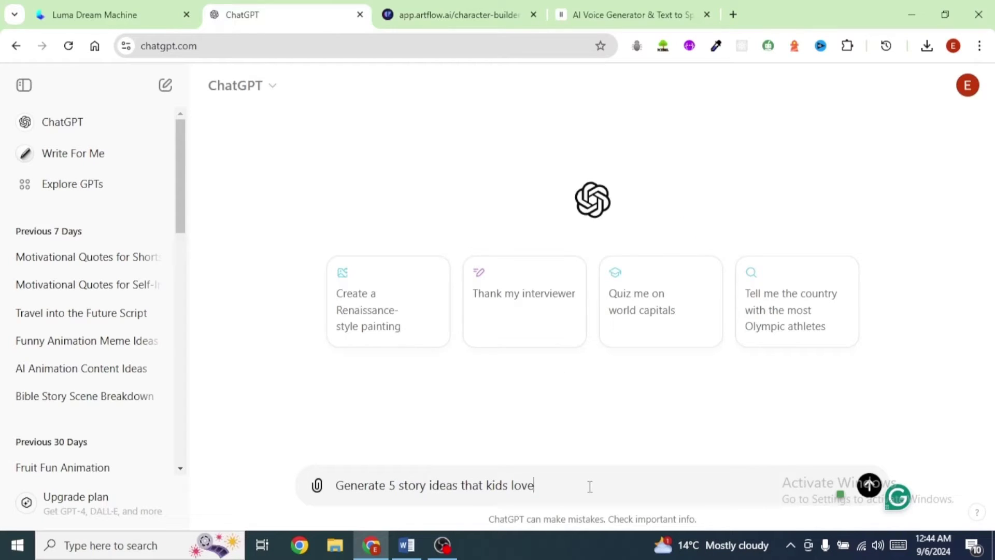
key(Return)
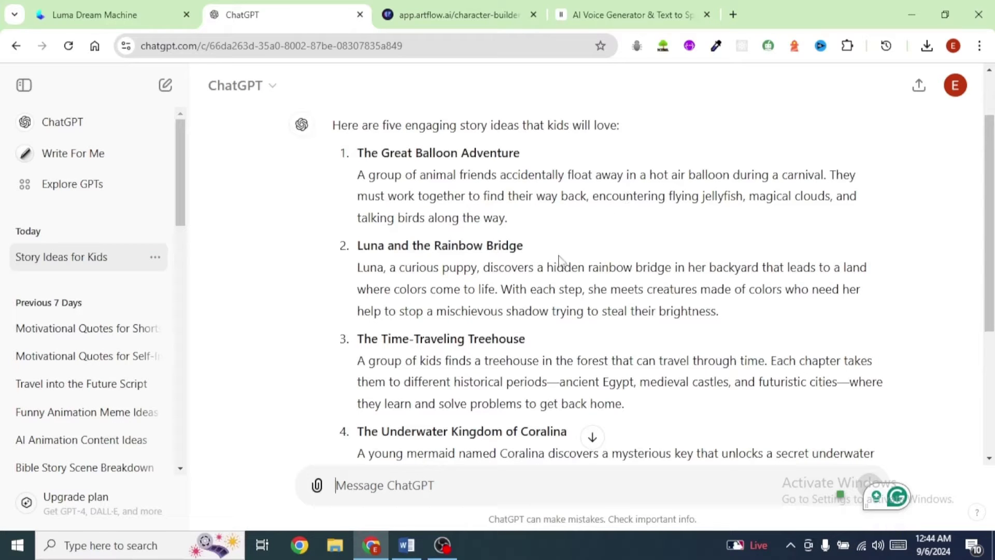
scroll(574, 241, down, 4)
scroll(582, 256, up, 5)
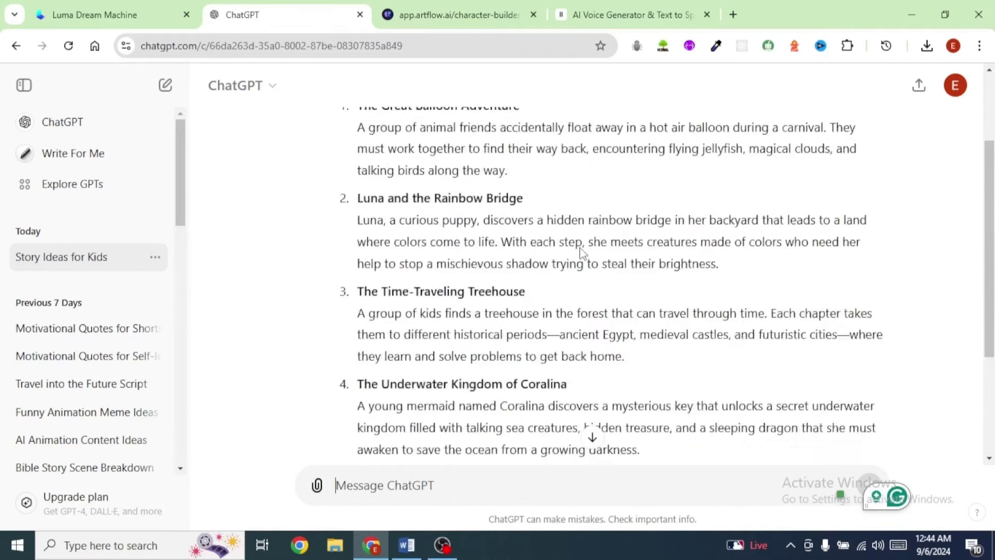
scroll(582, 255, down, 4)
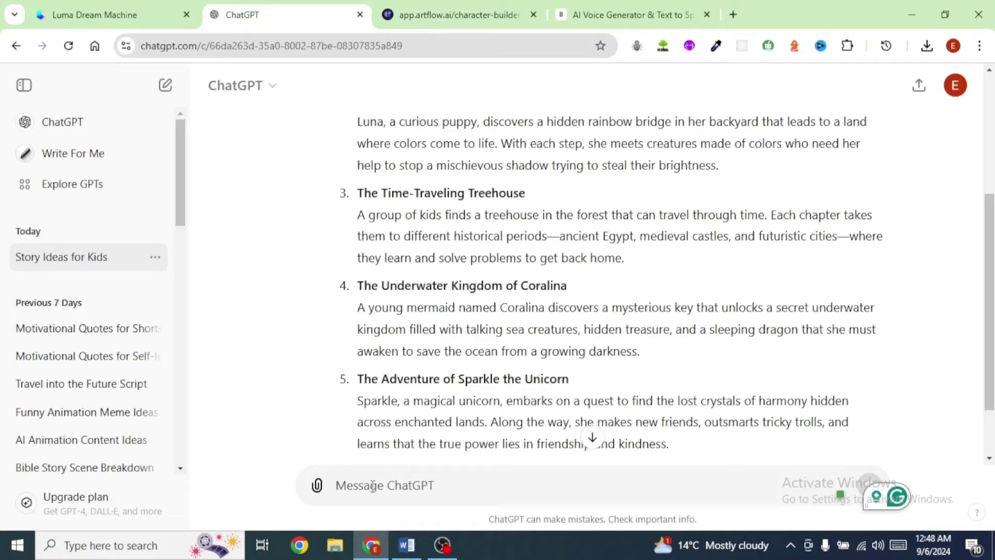
Step: Request a detailed script for the story titled "The Underwater Kingdom of Coralina" and read through its opening scene
text(Genera)
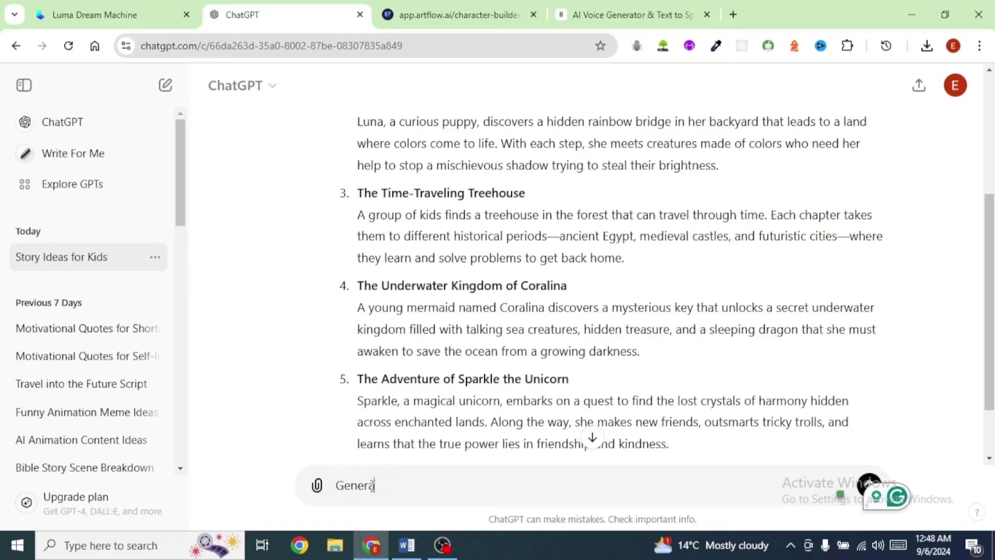
text(te a detailed script for the story titled "The Underwater Kingdom of Coralina")
key(Return)
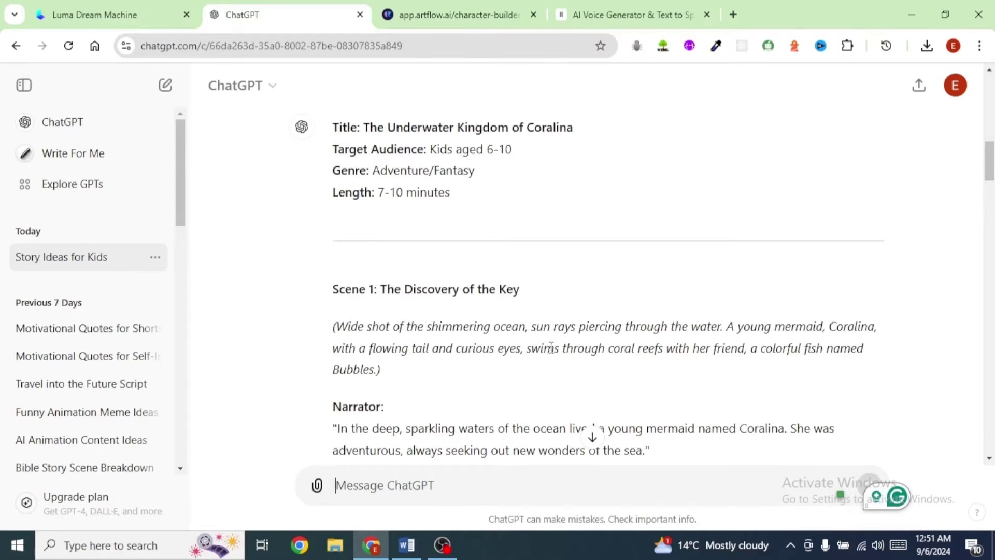
scroll(551, 347, down, 12)
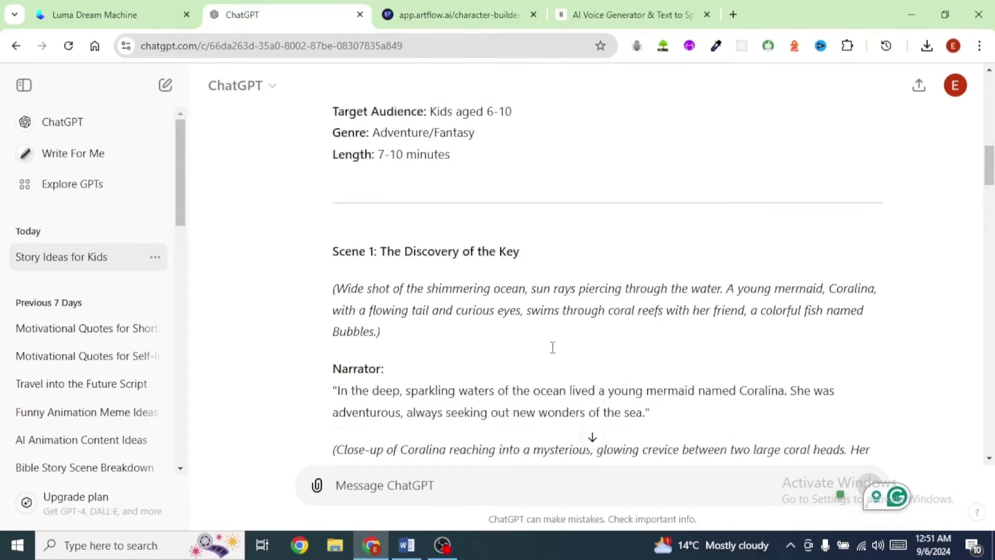
scroll(551, 347, down, 3)
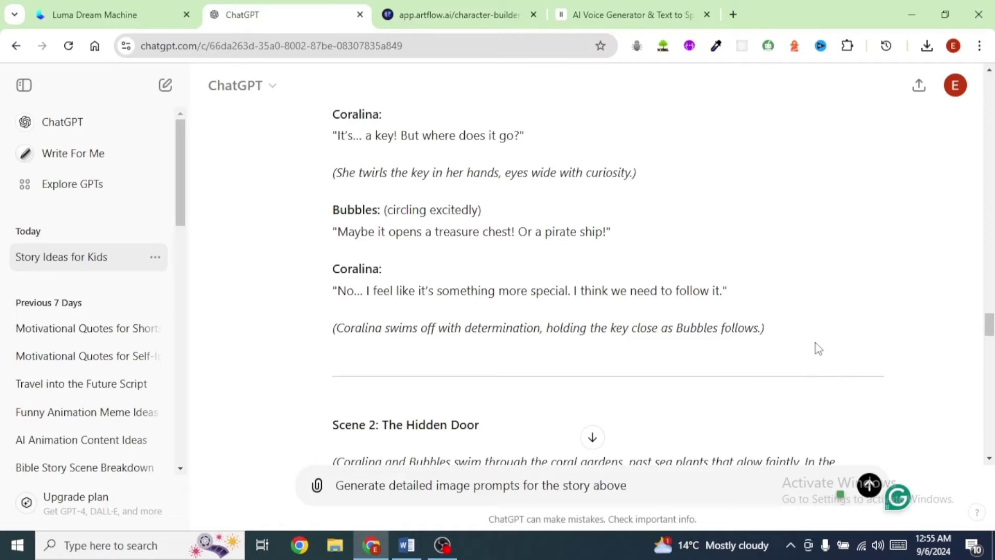
Step: Request detailed image prompts for the story above, plus detailed image prompts for the characters in the story above
key(Return)
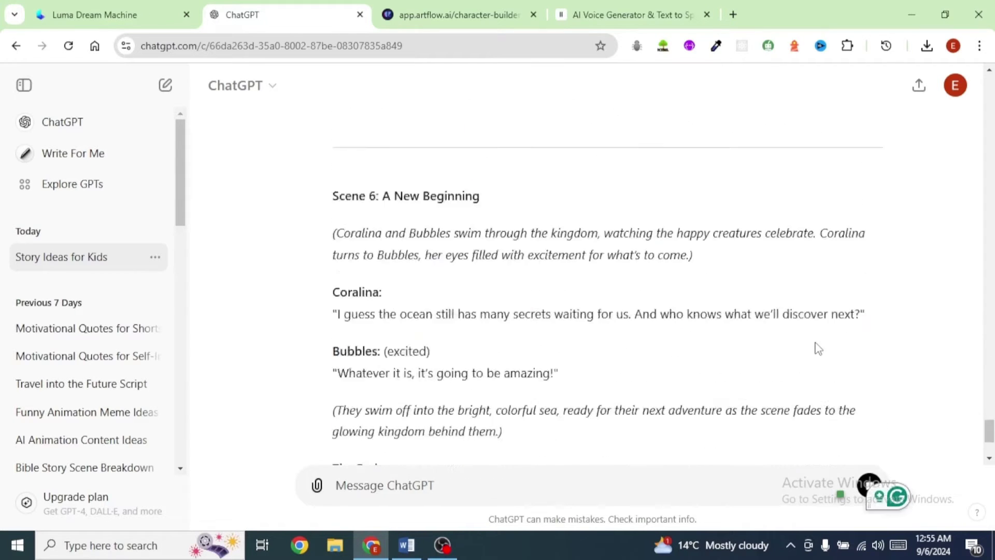
text(Genera)
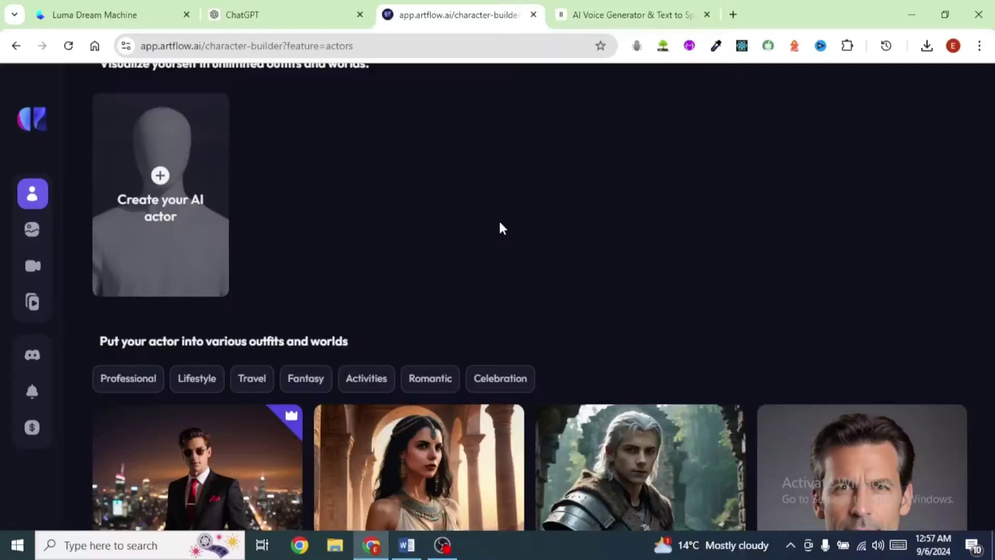
Step: Switch to Artflow and sign in with a Google account from its registration page
scroll(351, 222, down, 3)
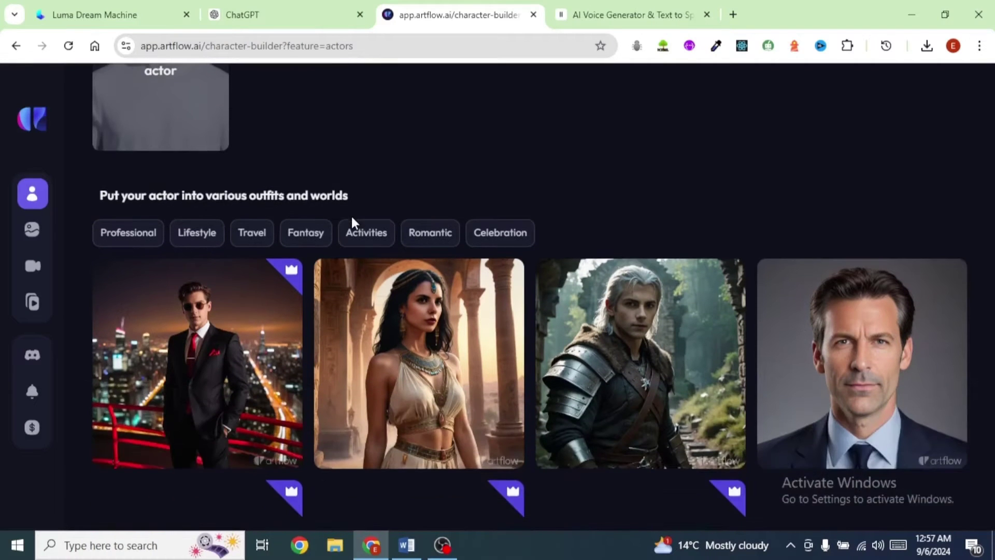
click(138, 500)
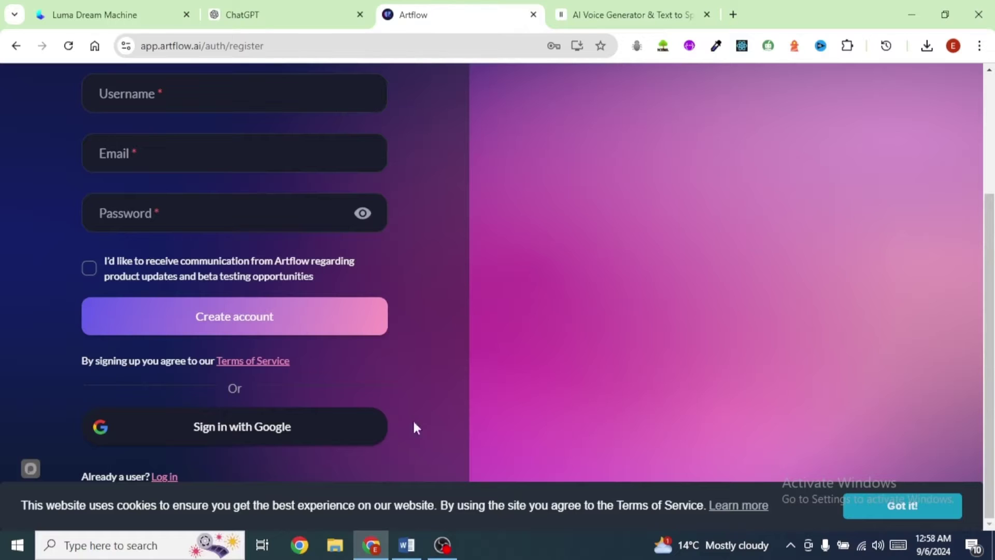
click(262, 441)
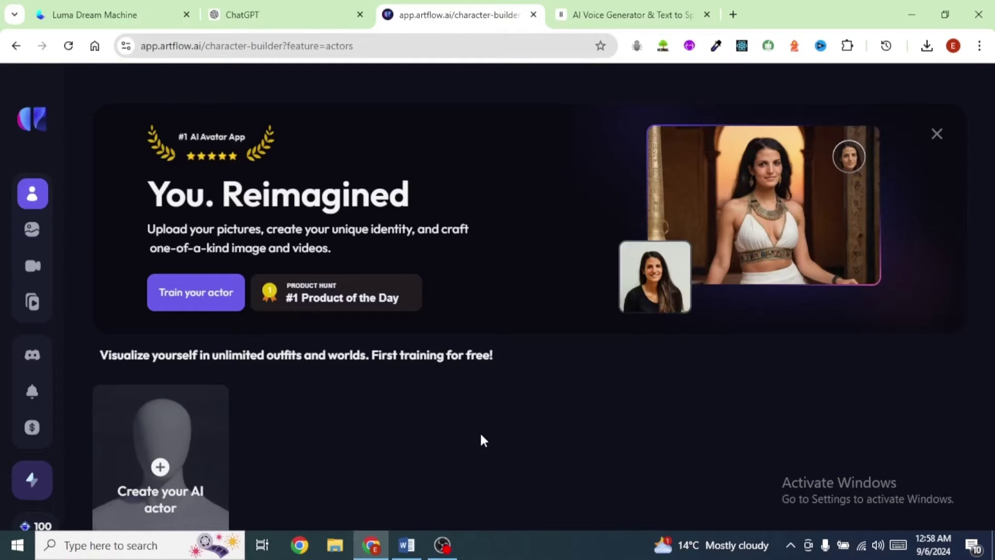
Step: Look over the Actor Builder page and open the Story Studio
scroll(482, 441, down, 4)
scroll(484, 441, up, 3)
mouse_move(60, 194)
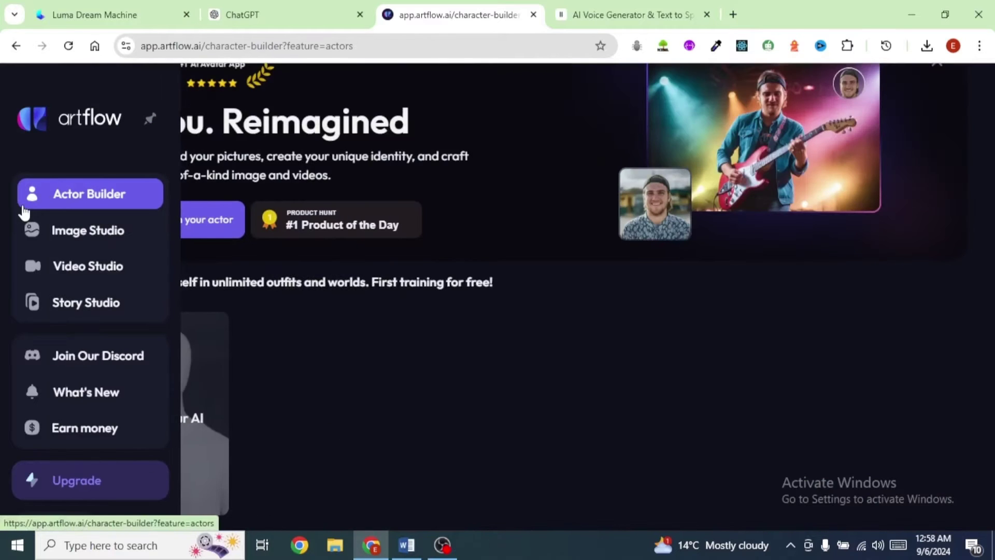
click(75, 306)
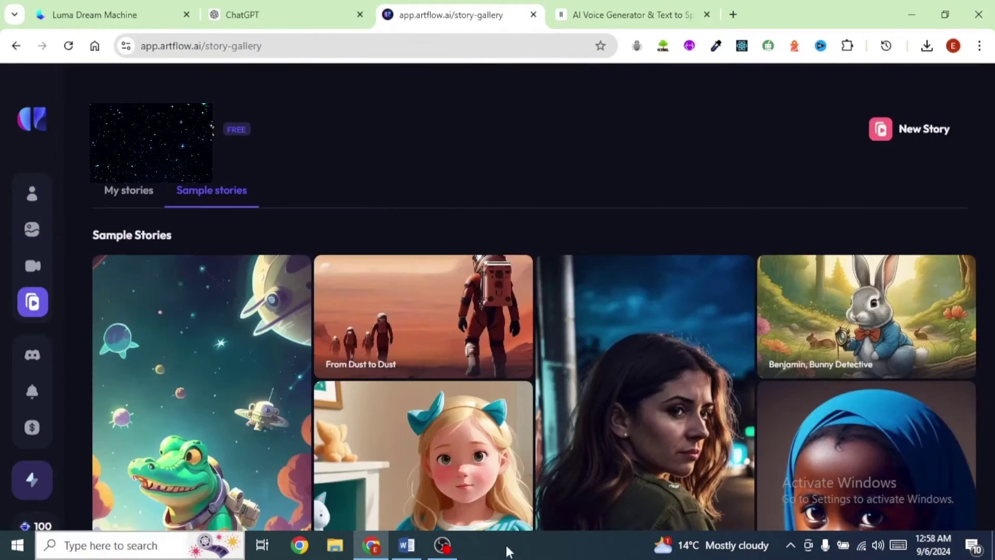
Step: Browse the sample stories and start a new one with "I have a story", using the Children's Story genre
scroll(500, 394, down, 4)
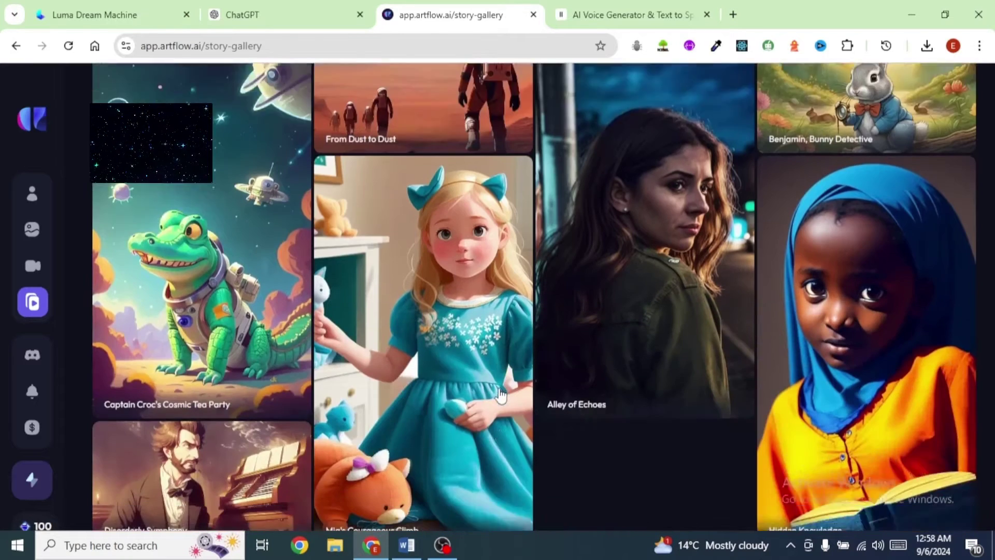
scroll(629, 349, up, 5)
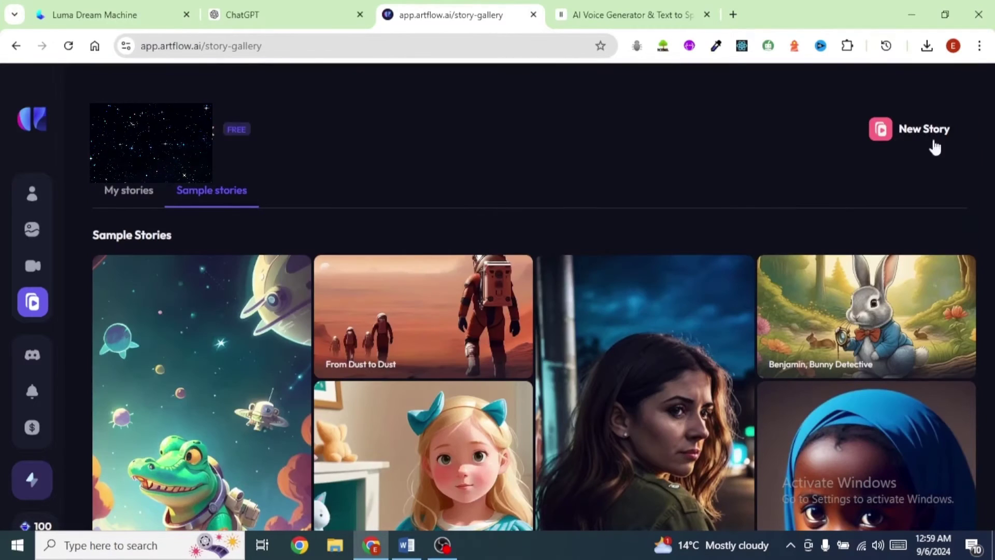
click(886, 134)
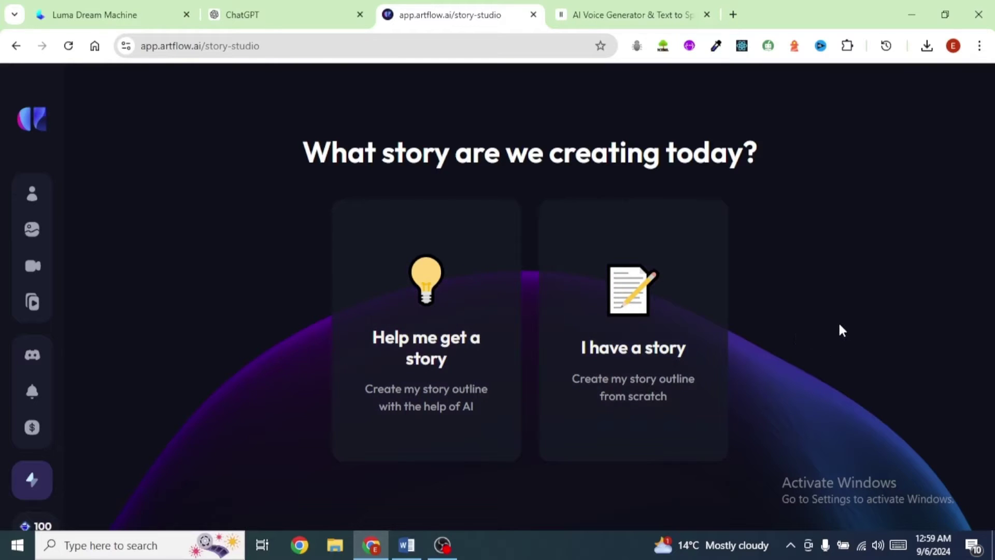
click(638, 360)
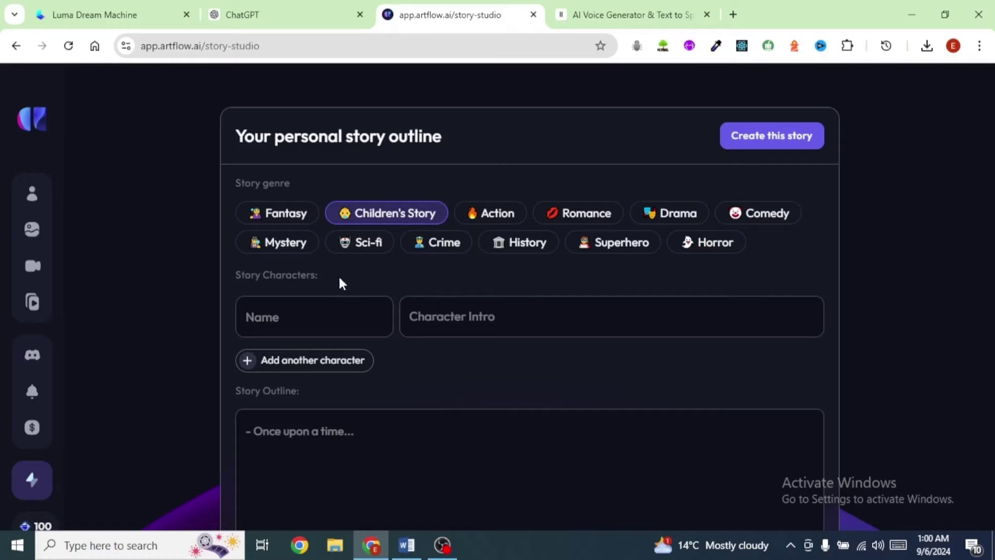
Step: Copy the main character's name, Coralina, from the ChatGPT character prompts into the first character's name in Artflow
click(287, 326)
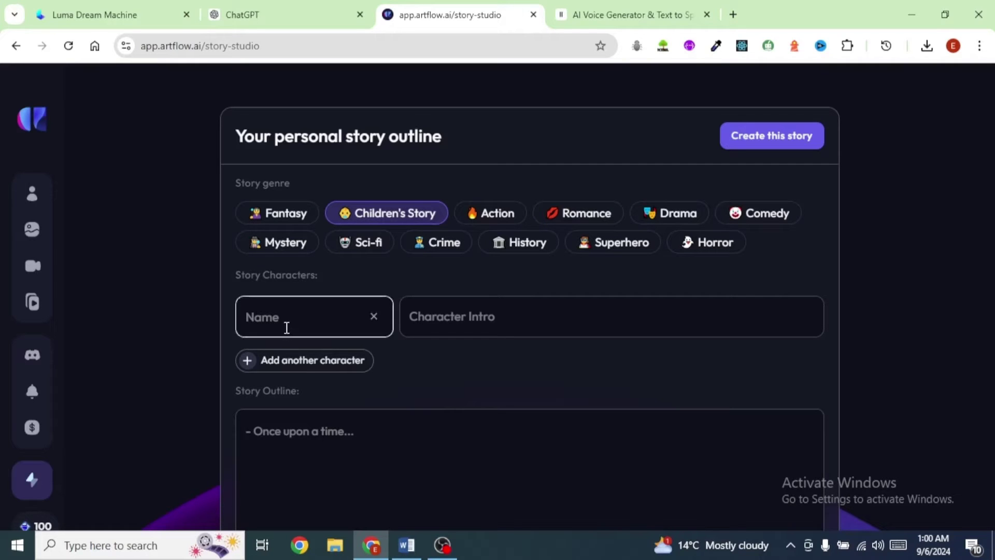
click(259, 20)
scroll(358, 280, up, 1)
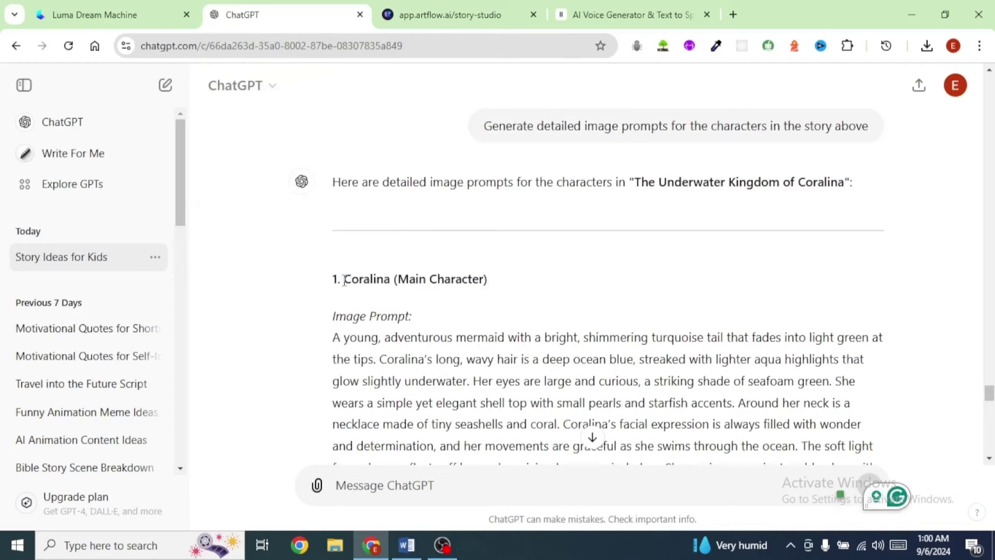
drag(344, 279, 395, 281)
key(ctrl+c)
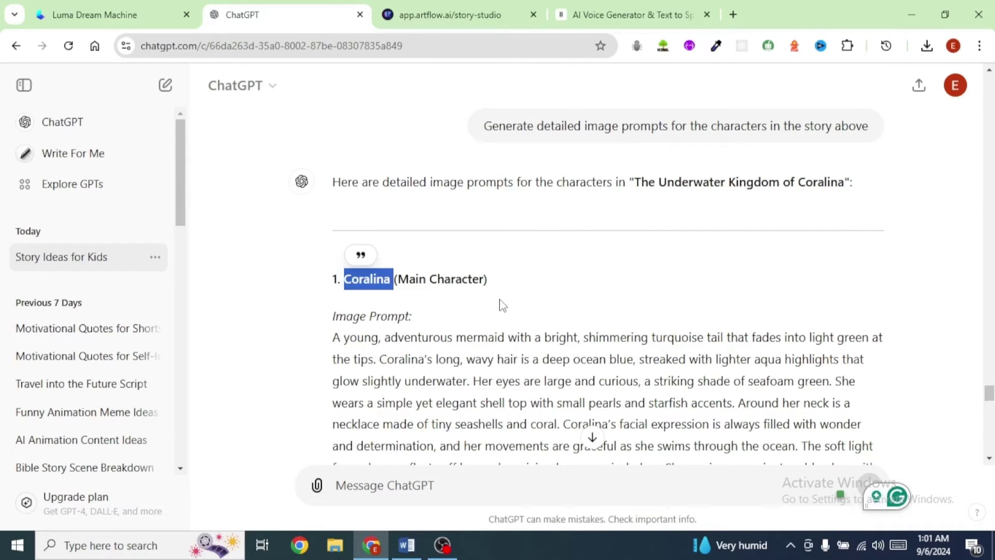
key(ctrl+Tab)
click(260, 317)
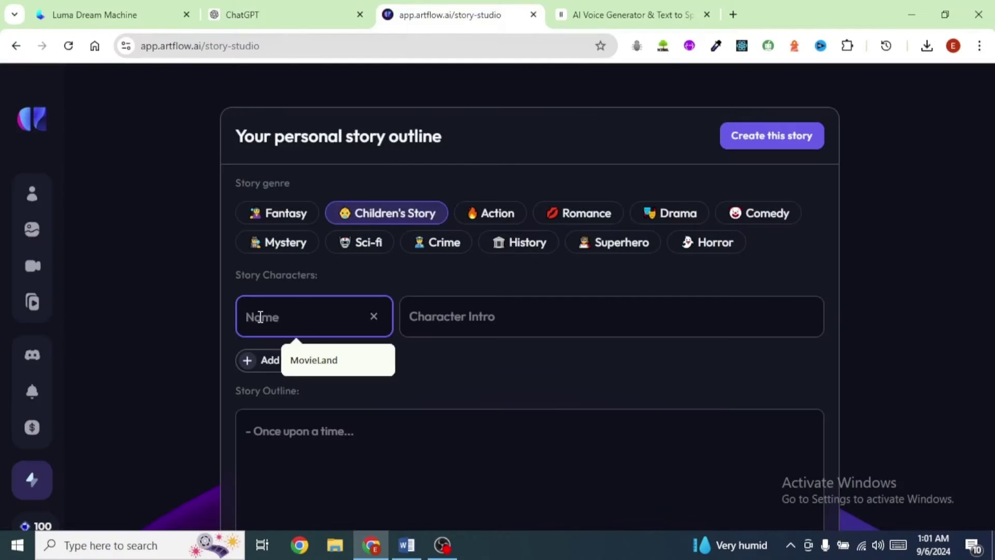
key(ctrl+v)
Step: Copy Coralina's image prompt from ChatGPT into her character intro and trim it to the first sentence, ending with "light green at the tips."
key(ctrl+shift+Tab)
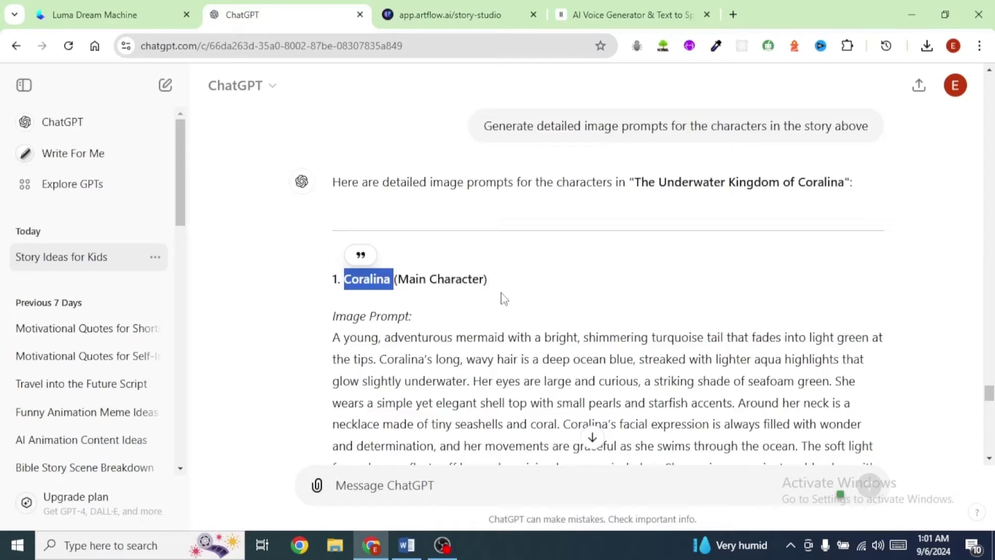
scroll(509, 294, down, 3)
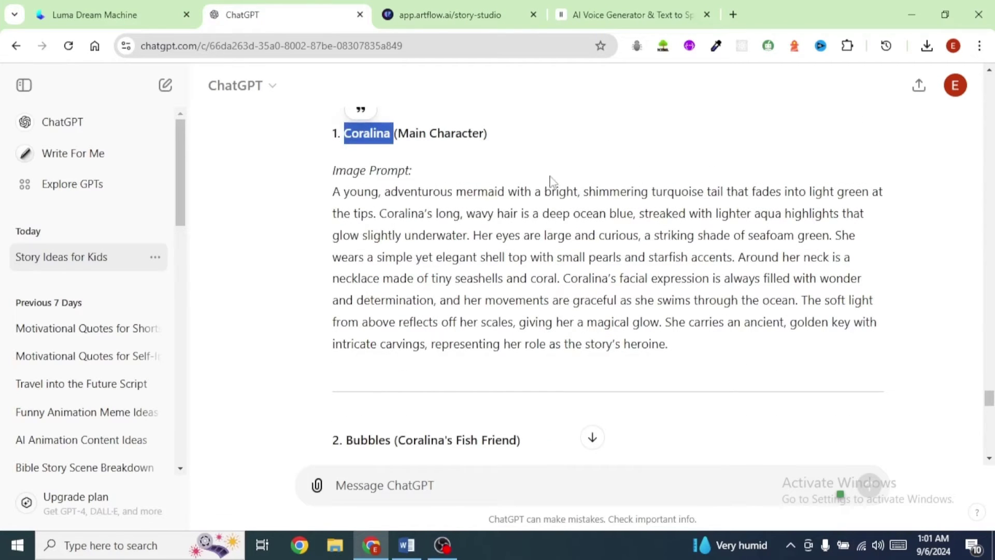
drag(332, 192, 695, 351)
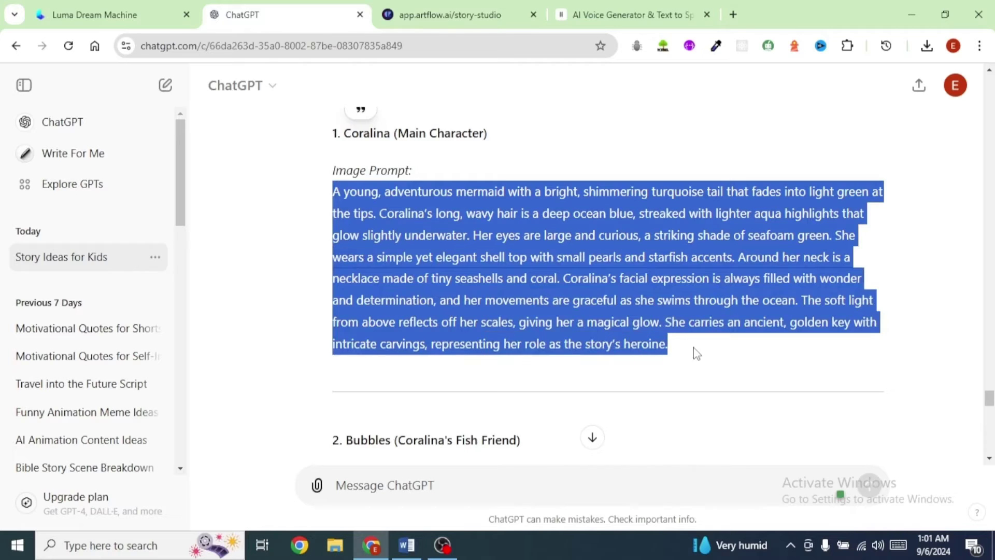
key(ctrl+c)
key(ctrl+Tab)
click(473, 351)
key(ctrl+v)
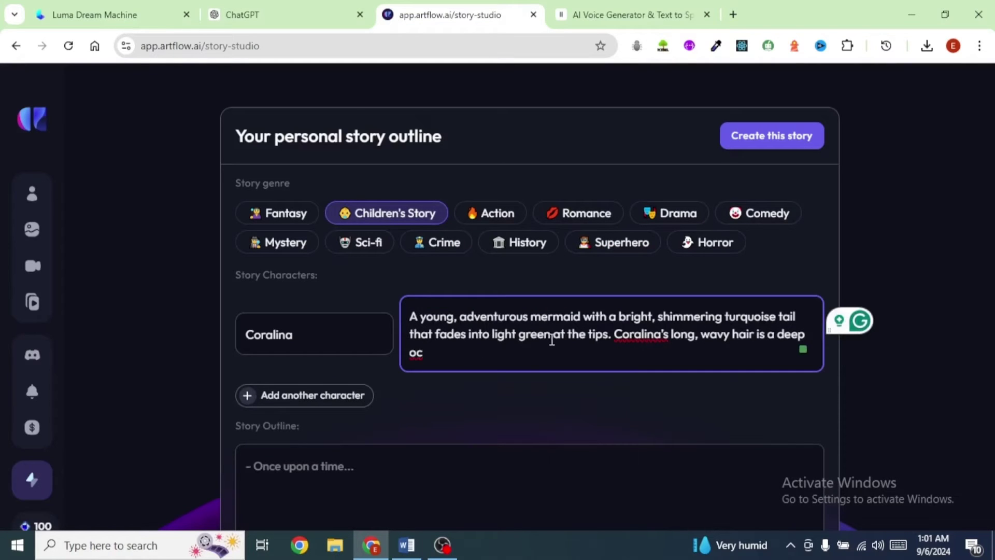
drag(615, 334, 423, 352)
key(BackSpace)
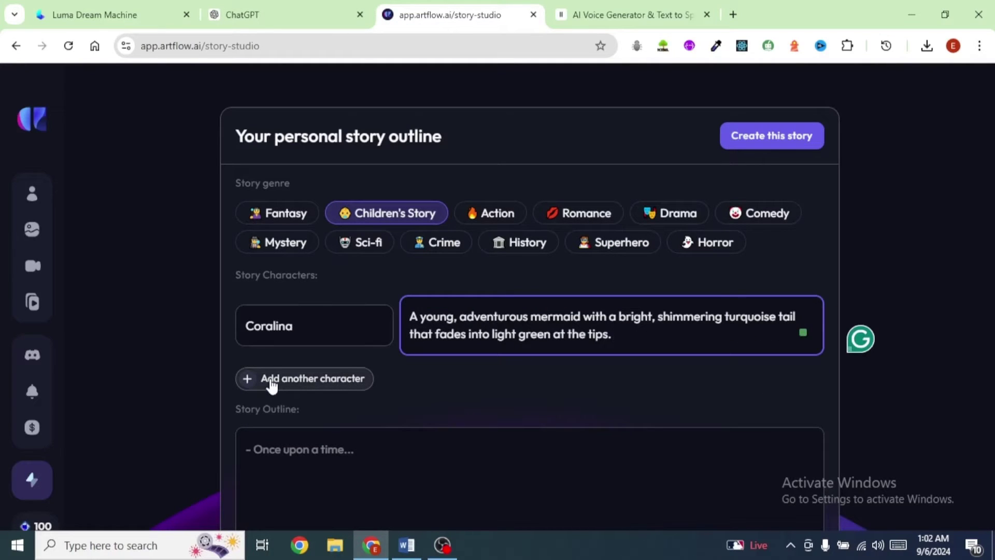
Step: Add a second character named Bubbles and paste the fish friend's image prompt from ChatGPT as the character intro
click(252, 379)
key(Tab)
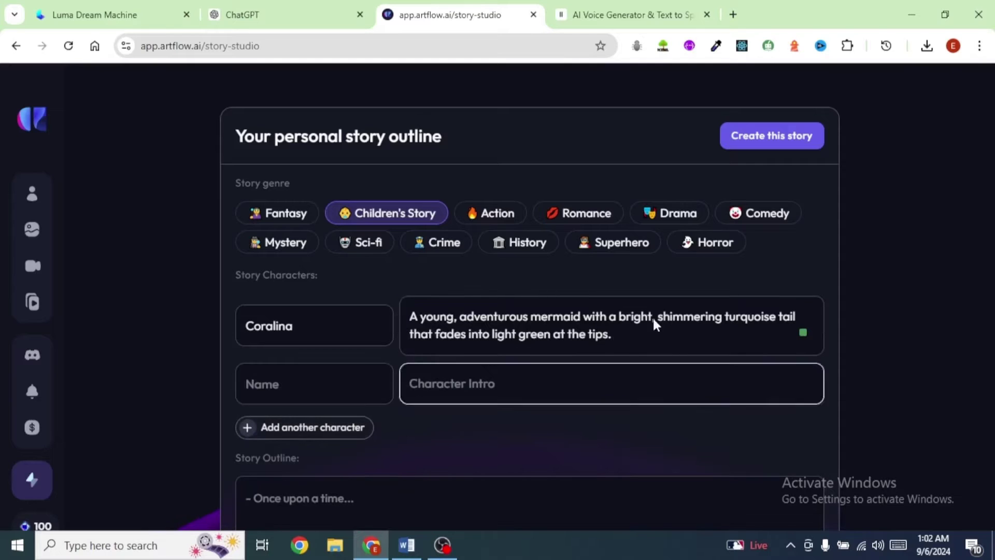
click(255, 15)
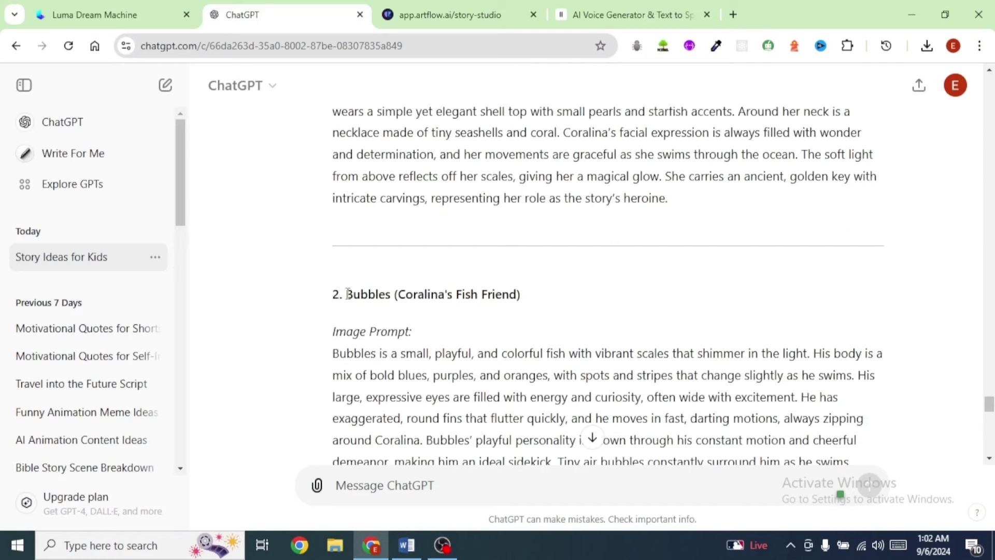
drag(347, 293, 394, 294)
click(458, 20)
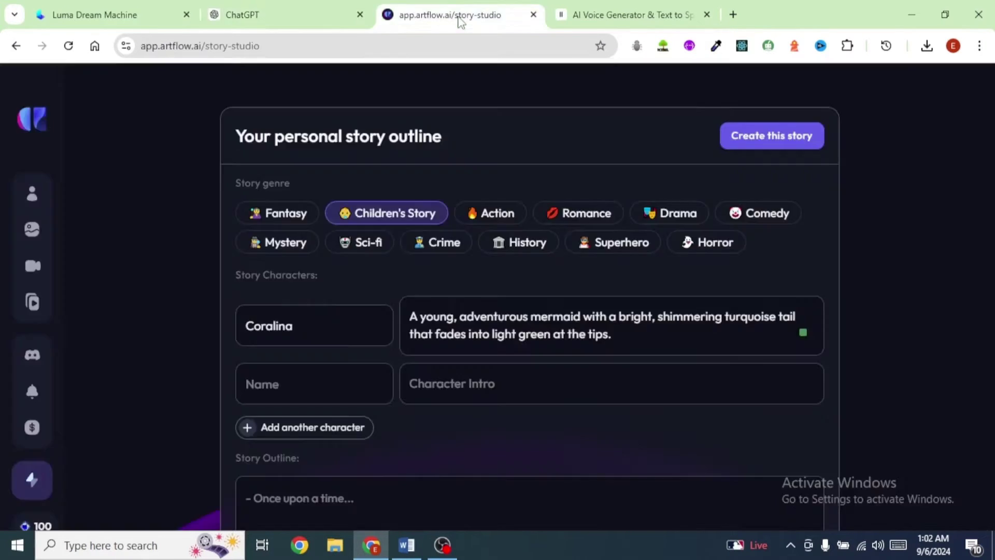
click(280, 385)
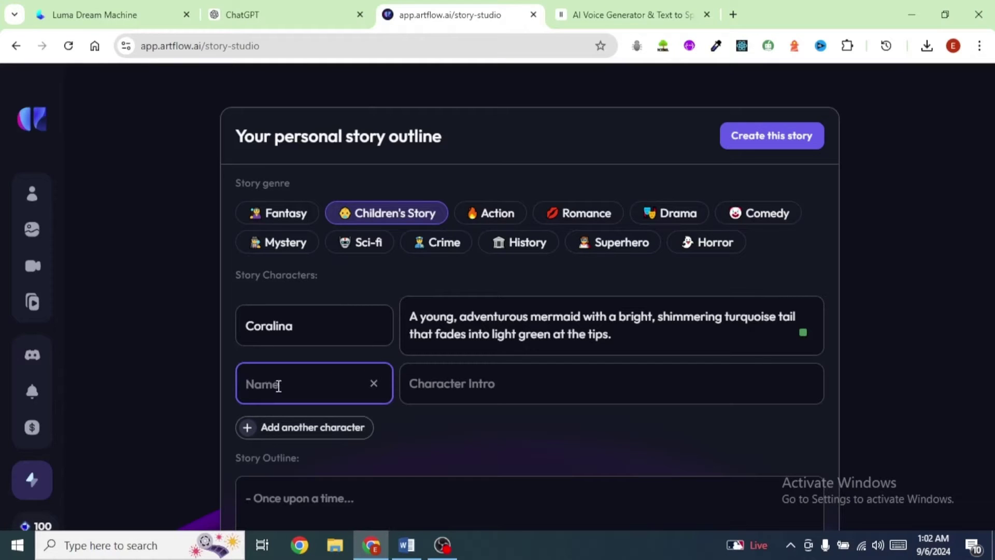
key(ctrl+v)
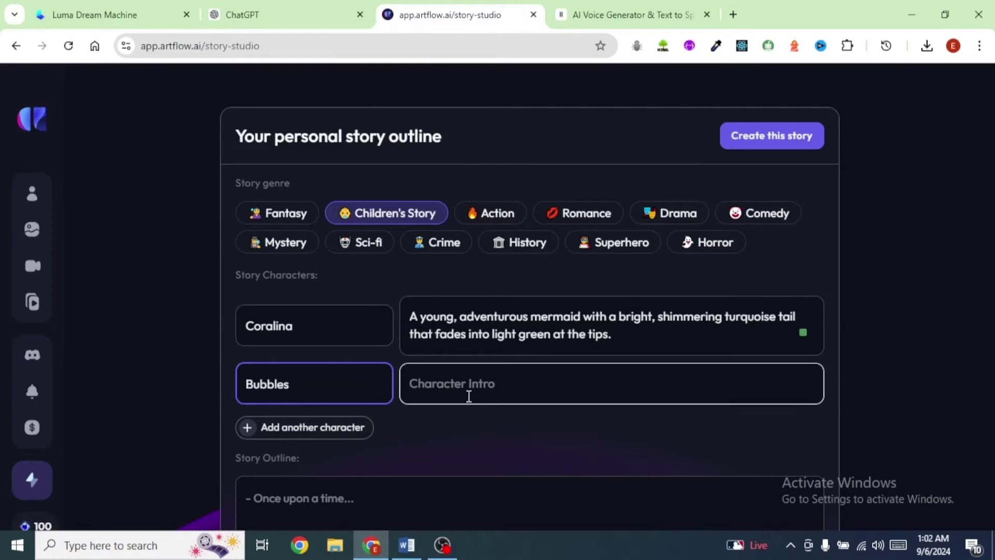
click(431, 384)
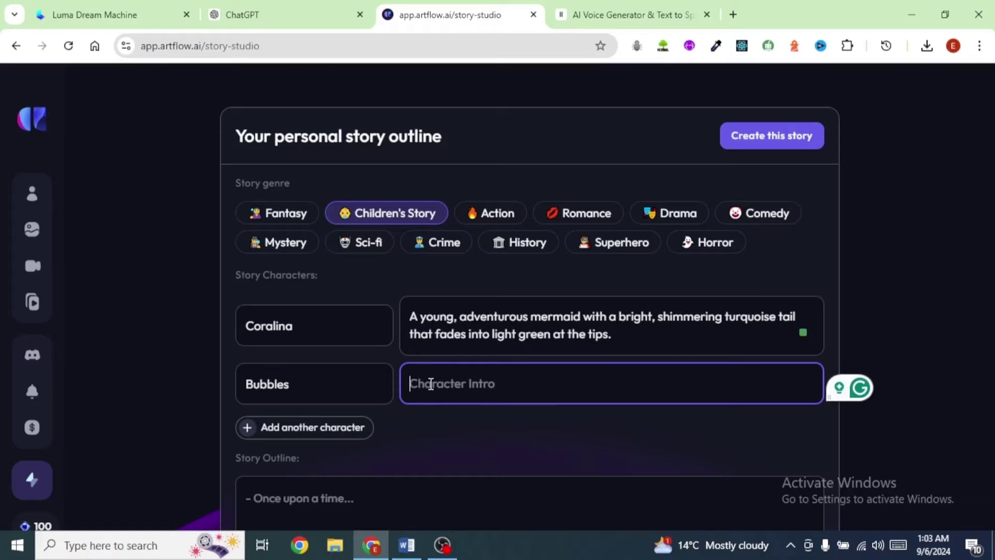
key(ctrl+v)
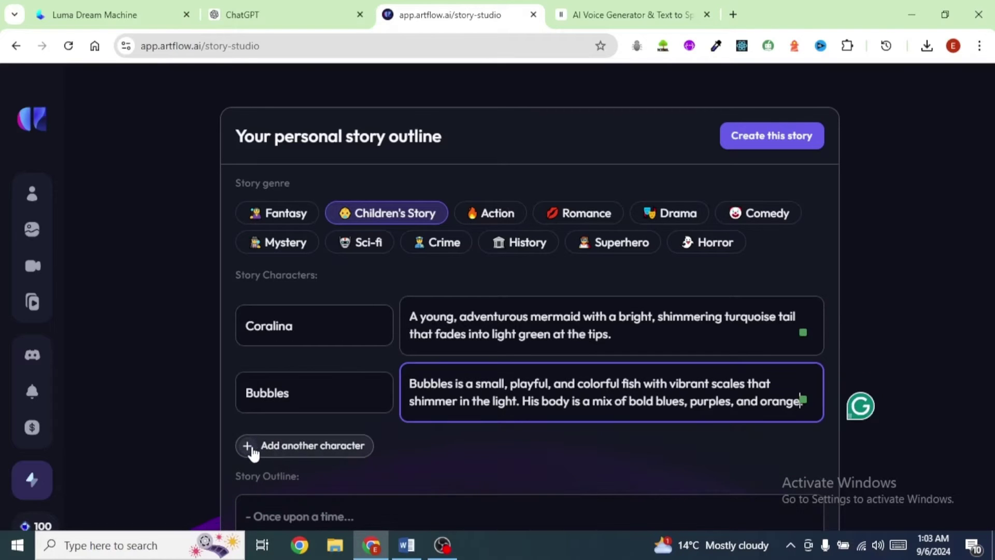
Step: Add a third character and copy the name "The Dragon" from the ChatGPT character prompts into its name
click(251, 446)
key(ctrl+shift+Tab)
drag(346, 267, 412, 269)
key(ctrl+c)
key(ctrl+Tab)
key(ctrl+v)
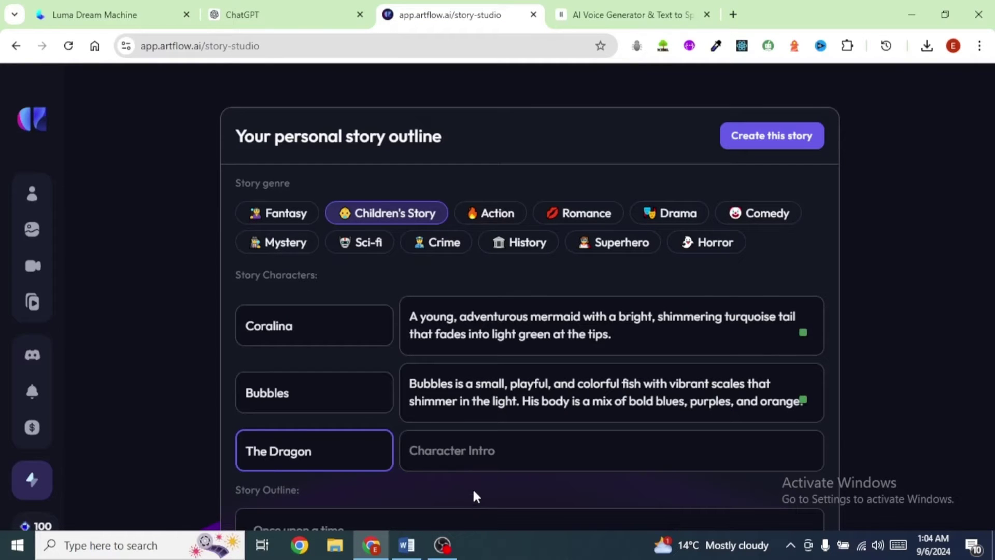
Step: Copy the dragon's image prompt from ChatGPT into its character intro, trimmed to end with "His body is massive and covered in coral and barnacles."
key(Tab)
click(233, 15)
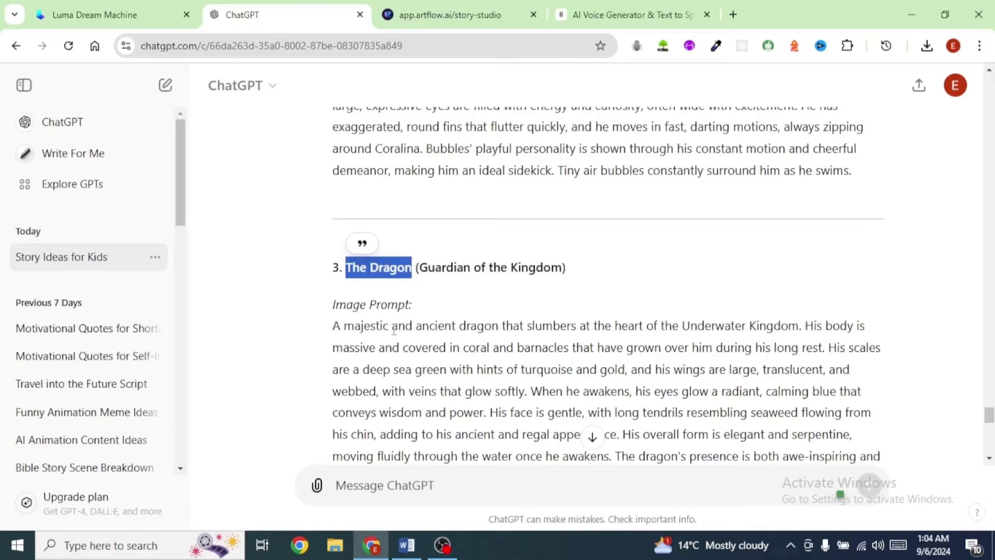
scroll(396, 324, down, 1)
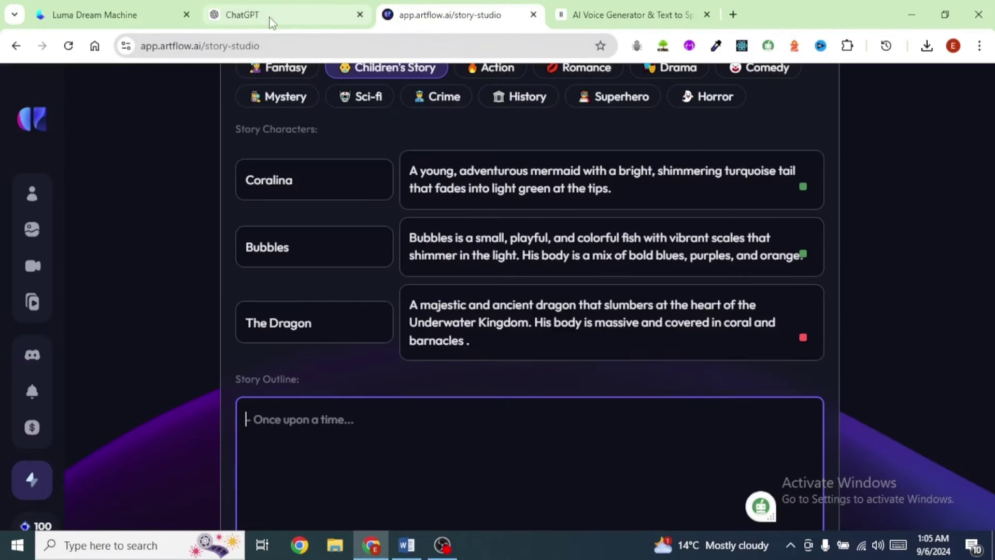
Step: Fill the story outline with the ChatGPT script titled "The Underwater Kingdom of Coralina", one dash per scene, and create the story
click(273, 21)
scroll(518, 355, up, 20)
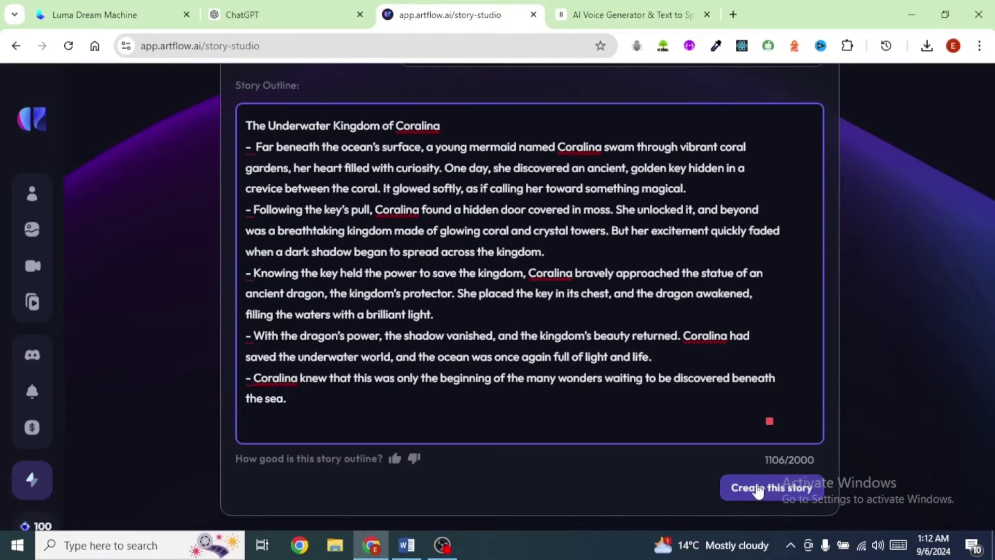
click(774, 492)
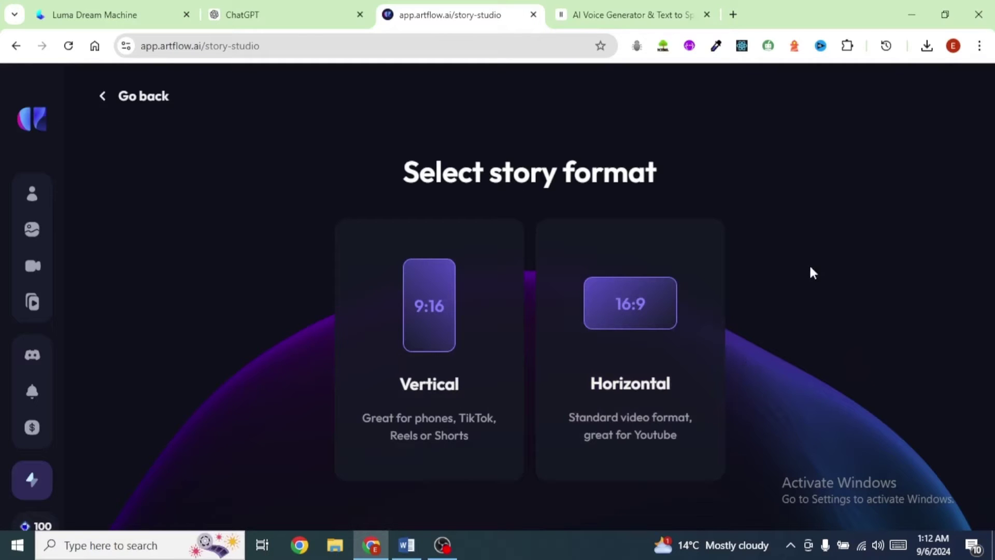
Step: Choose the Horizontal 16:9 story format and the 3D Cartoon visual style, and continue to the character creator
click(624, 315)
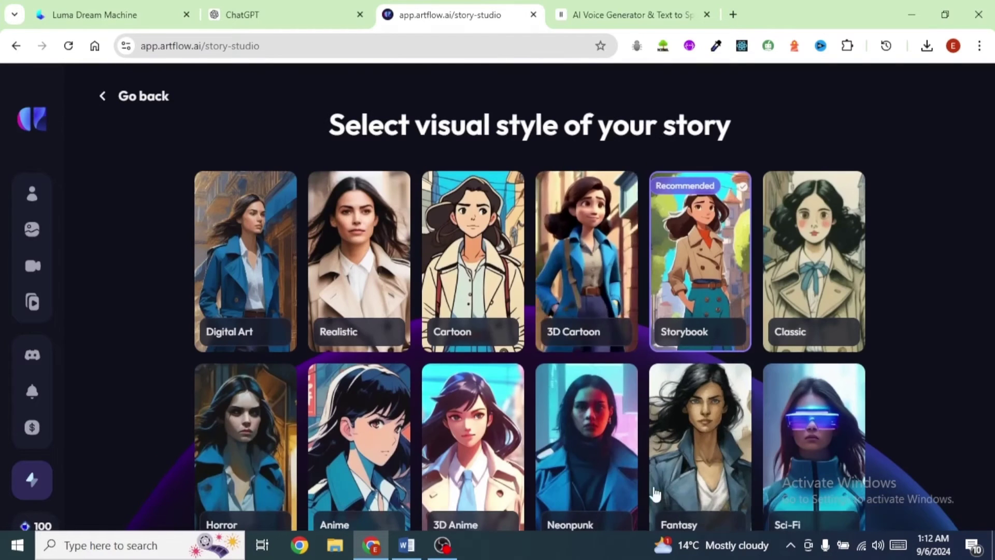
click(580, 292)
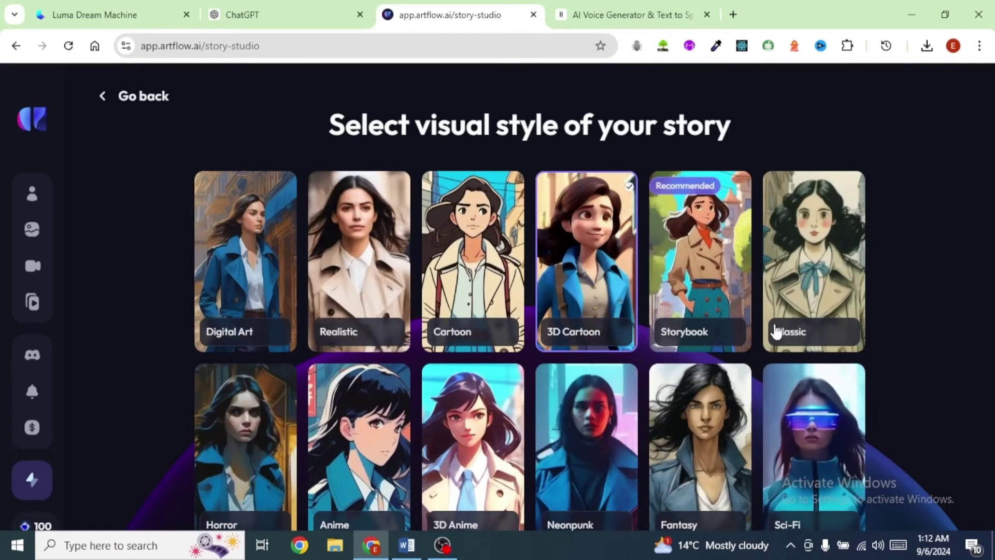
scroll(549, 435, down, 2)
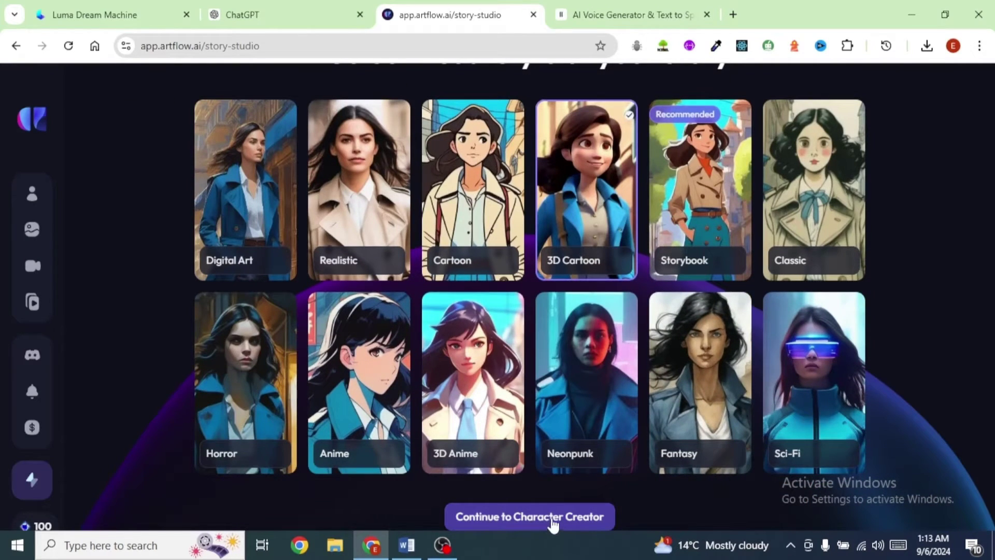
click(553, 522)
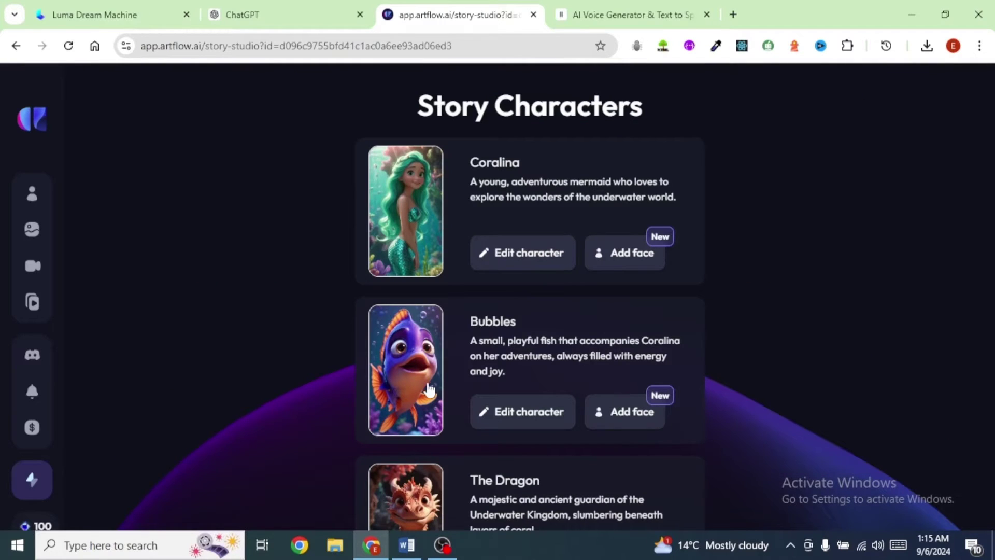
Step: Review the generated characters Coralina, Bubbles and The Dragon, and continue to the storyboard
scroll(428, 390, down, 3)
scroll(732, 254, up, 3)
scroll(689, 447, down, 3)
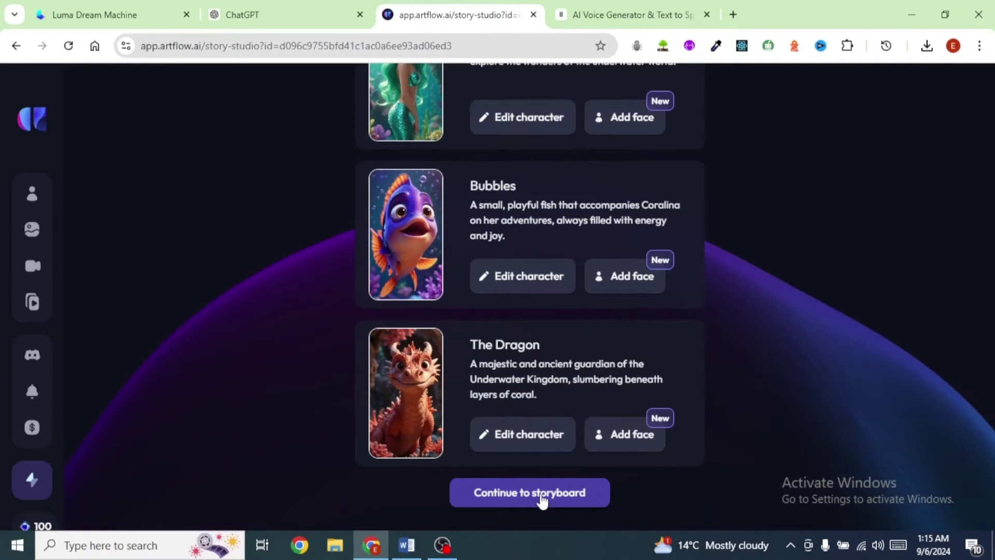
click(541, 500)
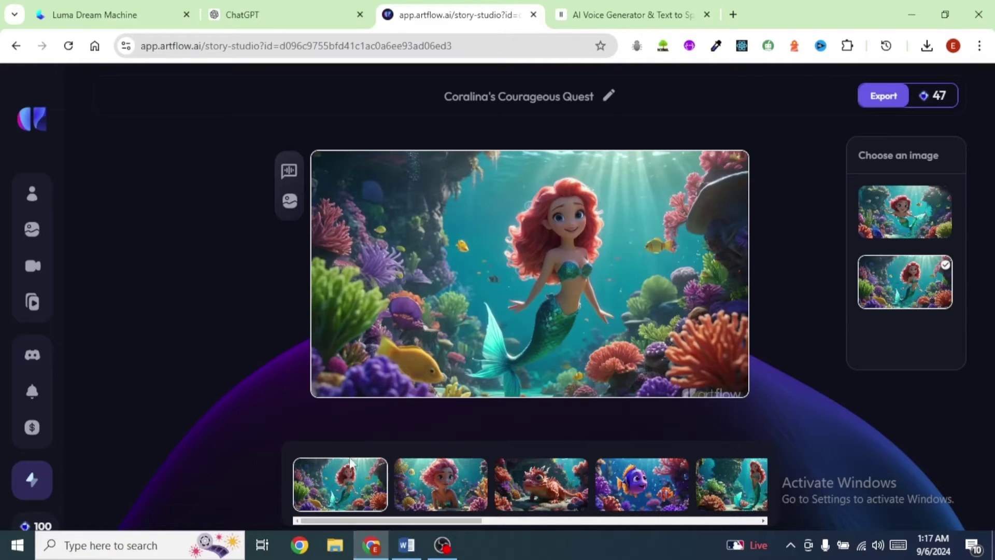
Step: Browse the storyboard scenes and view the image settings of the fifth scene
click(441, 482)
click(540, 498)
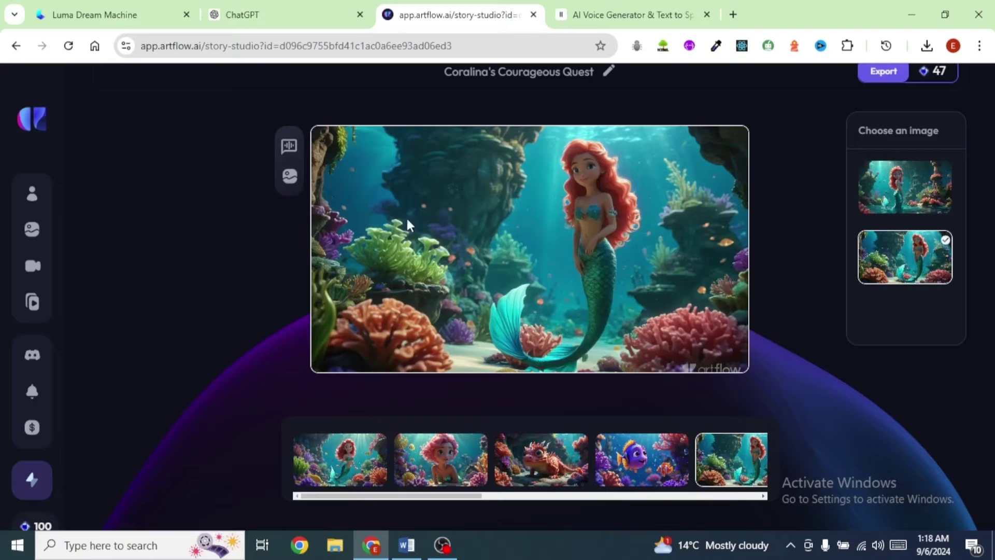
click(290, 178)
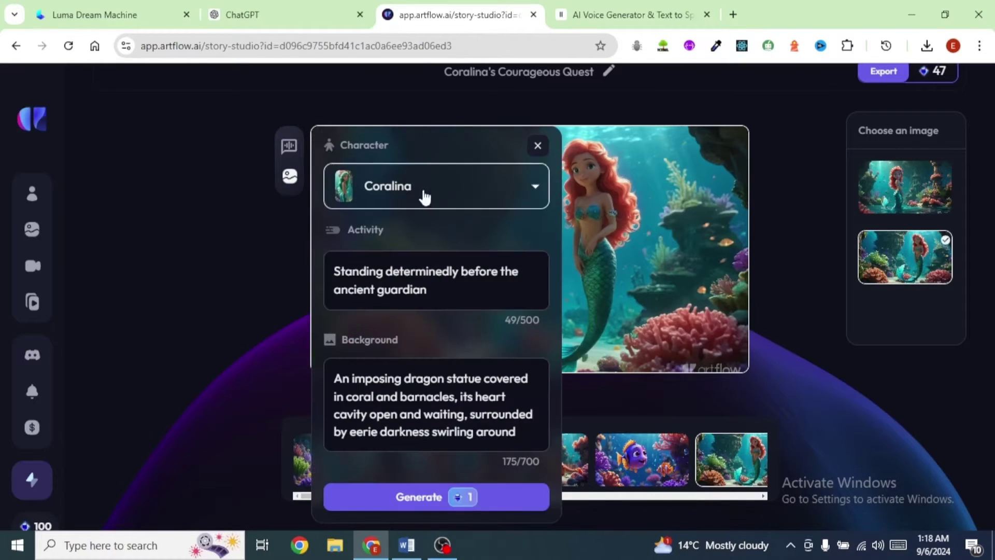
scroll(464, 393, down, 1)
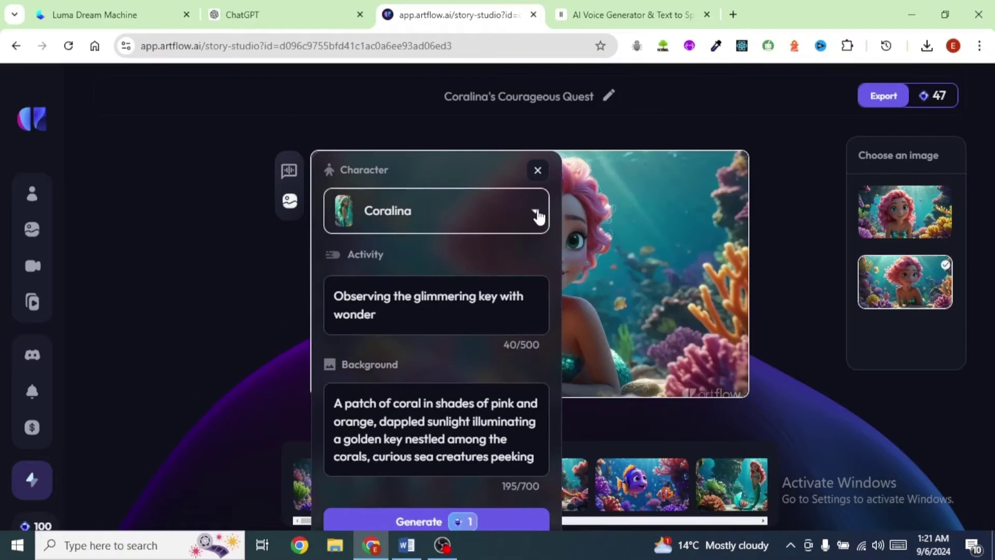
Step: Examine the second scene's character options, activity and background description, keeping Coralina as the character, and return to the first scene
click(536, 209)
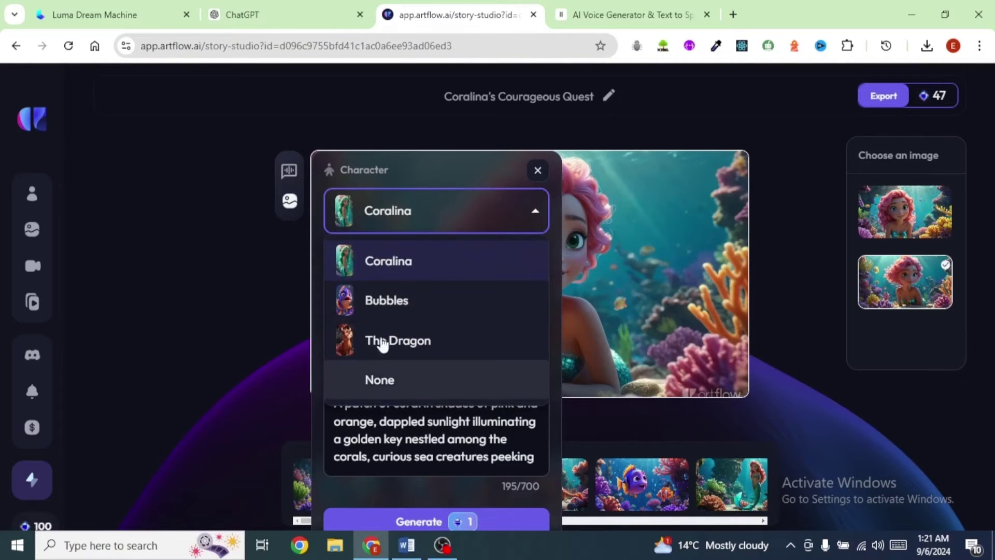
click(408, 266)
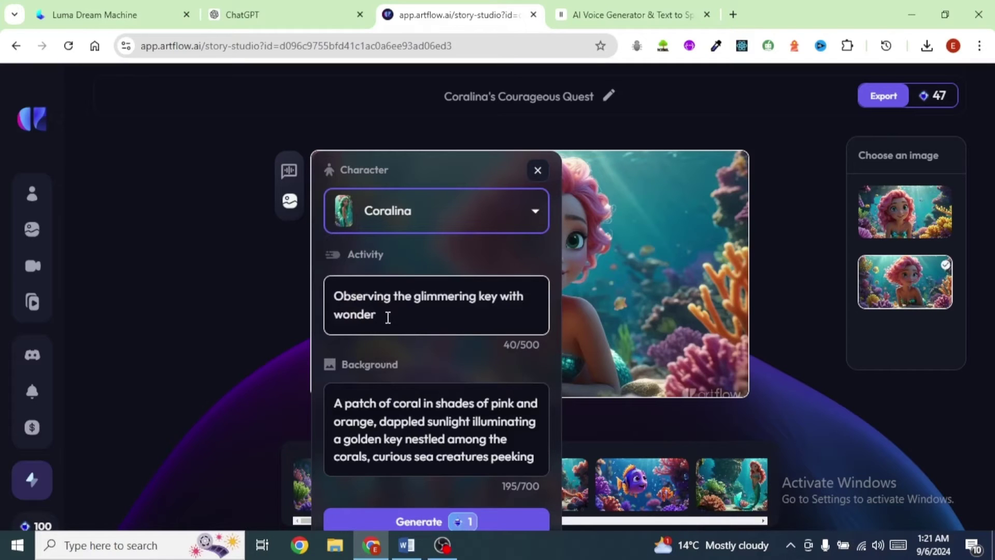
click(402, 393)
scroll(477, 451, down, 2)
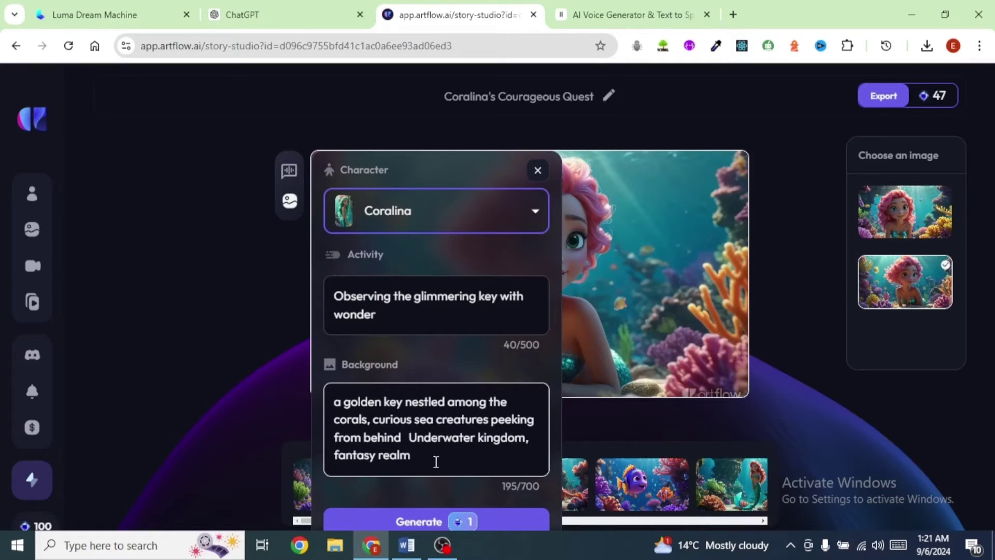
scroll(420, 459, up, 2)
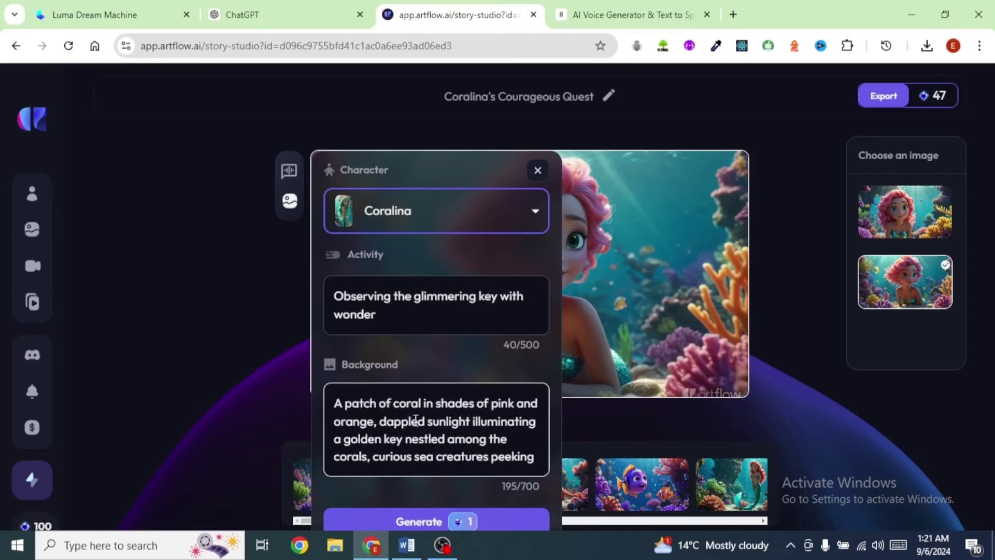
scroll(447, 426, down, 2)
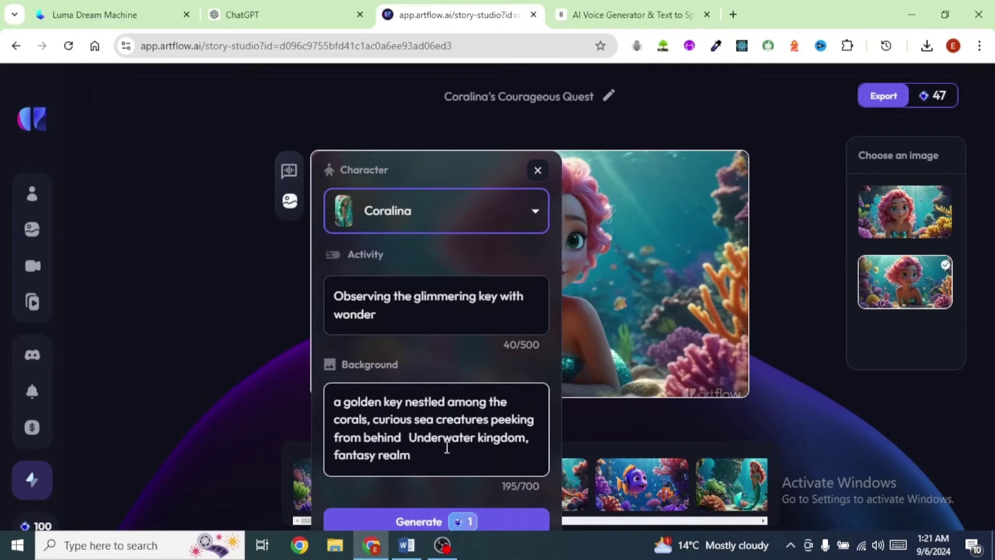
scroll(447, 447, down, 1)
click(538, 149)
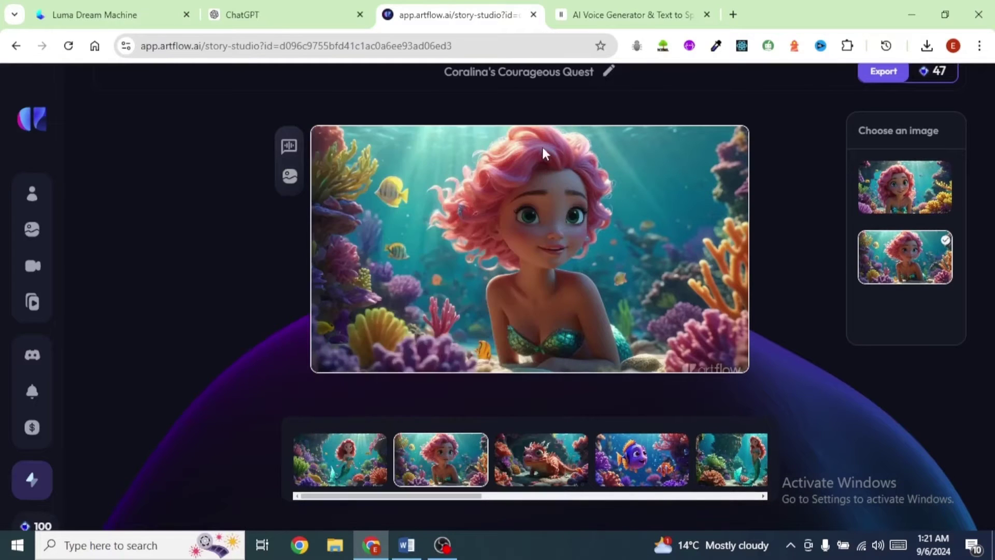
click(340, 472)
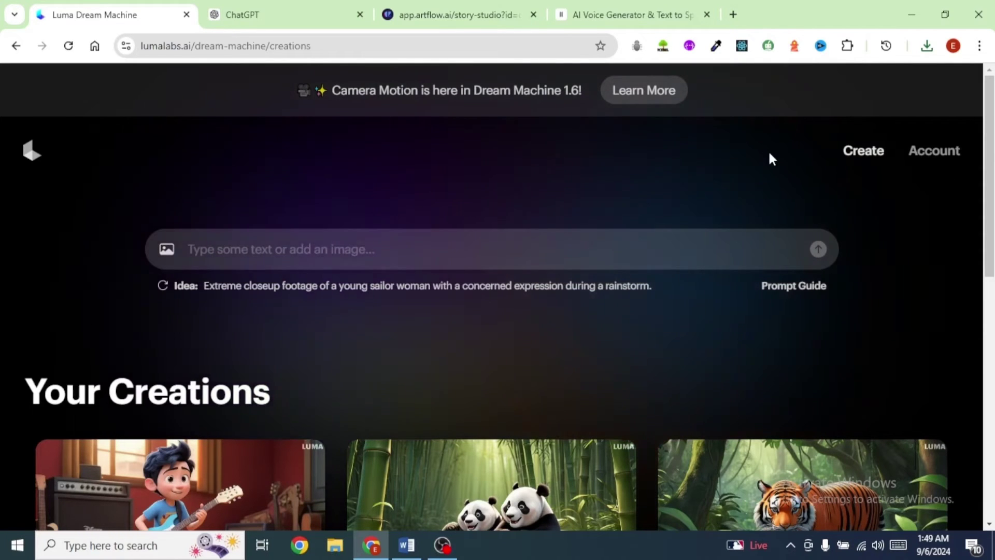
Step: Switch to Luma Dream Machine and generate a video from the Scene 1 image without a text prompt
click(165, 251)
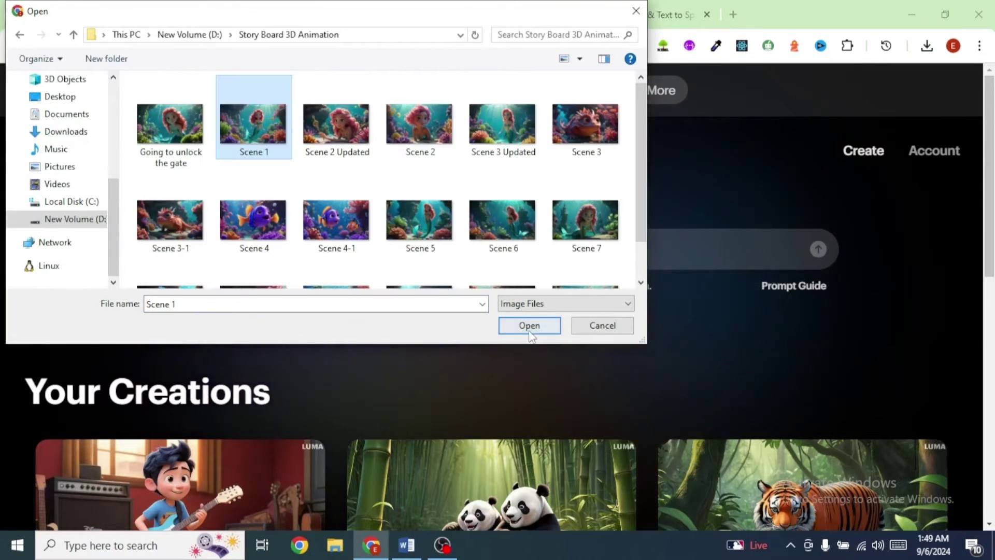
click(529, 326)
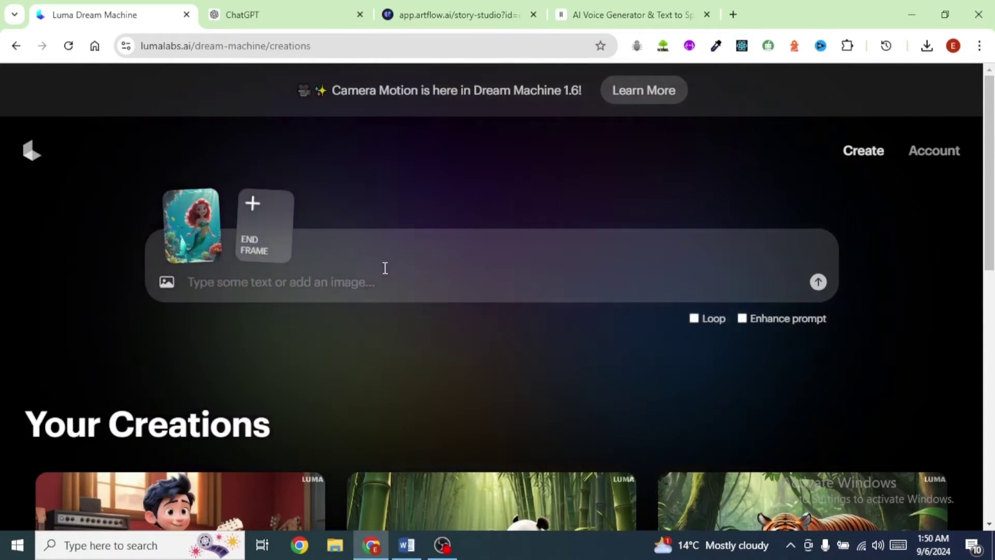
click(818, 284)
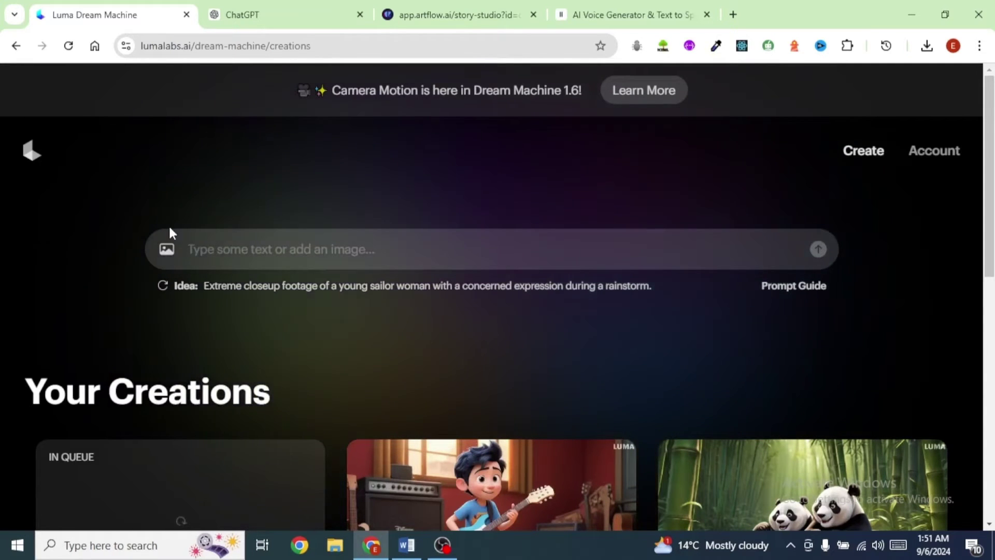
Step: Generate another video from the standing mermaid scene image with the prompt "She found a hidden door covered in moss."
click(167, 249)
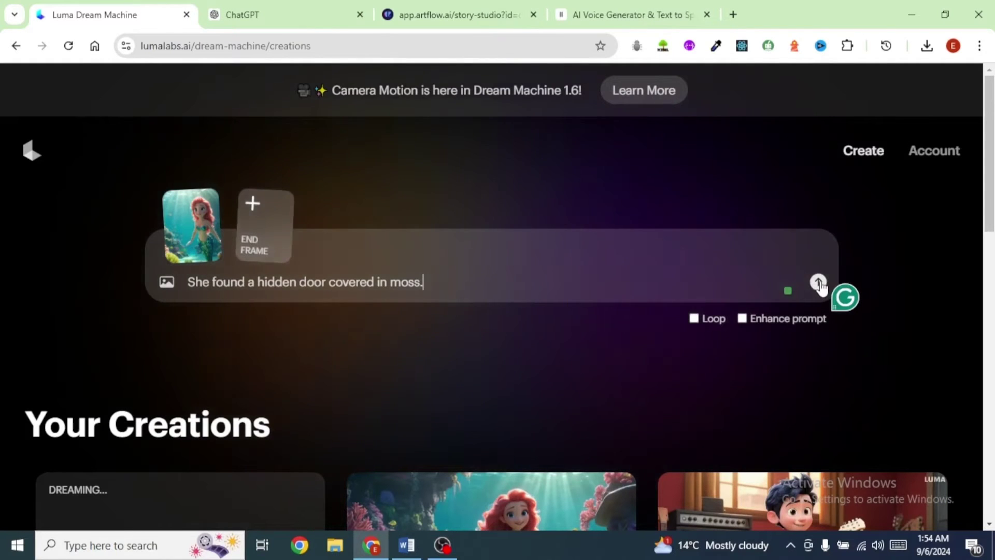
click(819, 283)
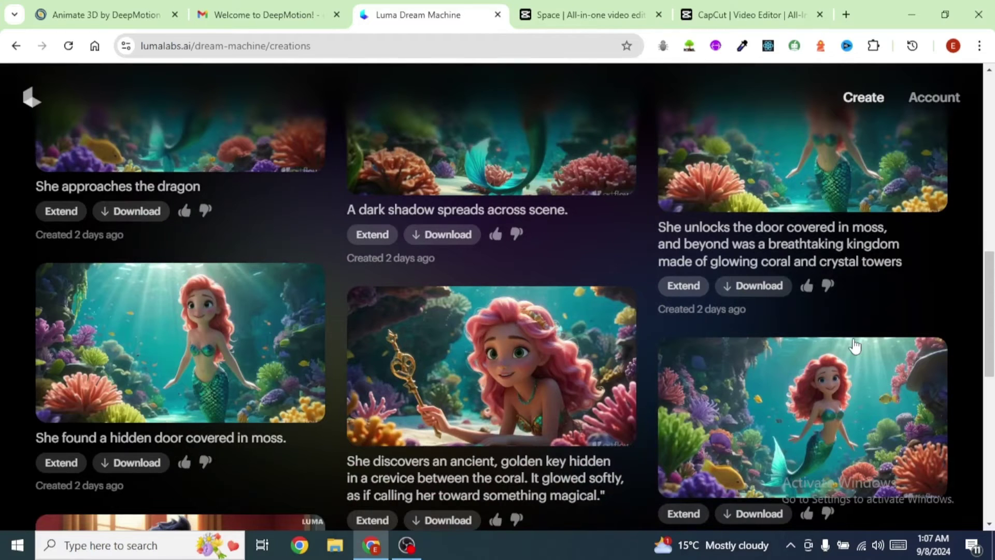
Step: Preview the generated clips of the hidden door, the dark shadow across the scene, and the dark shadow across the kingdom
click(164, 351)
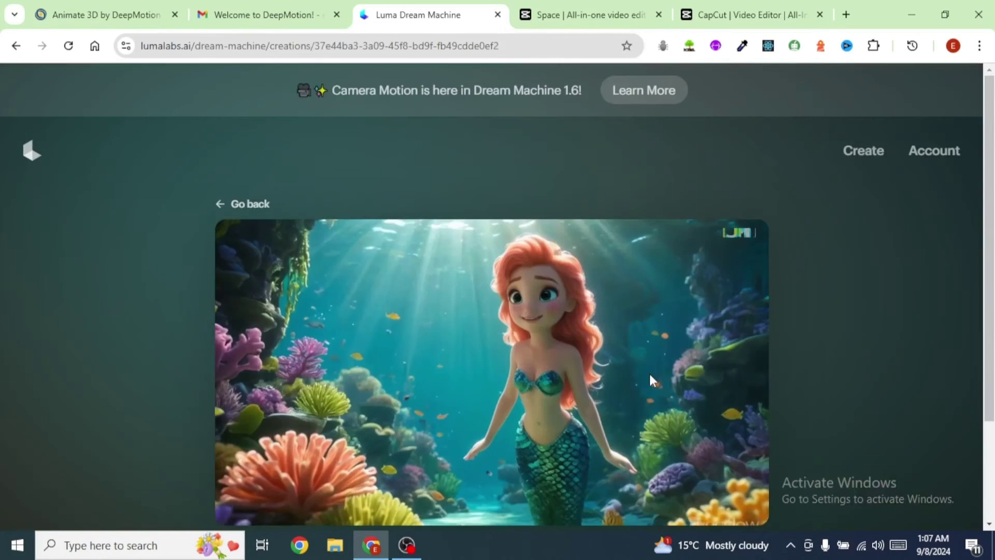
scroll(669, 375, down, 3)
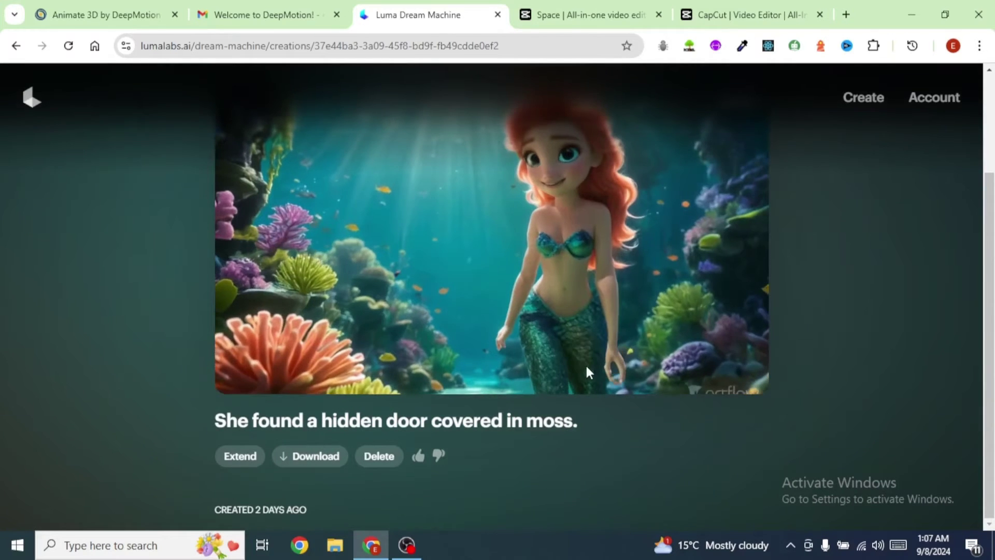
key(alt+Left)
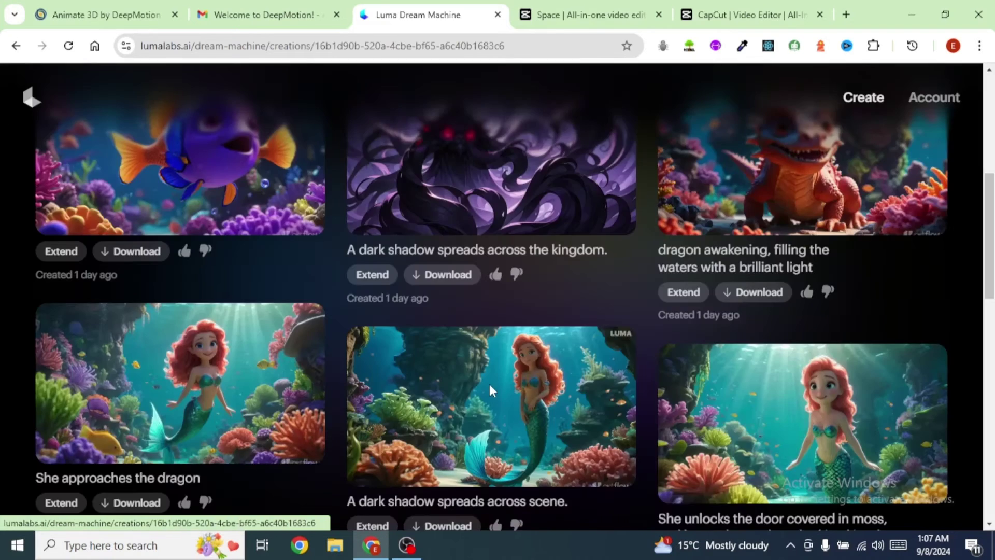
click(488, 382)
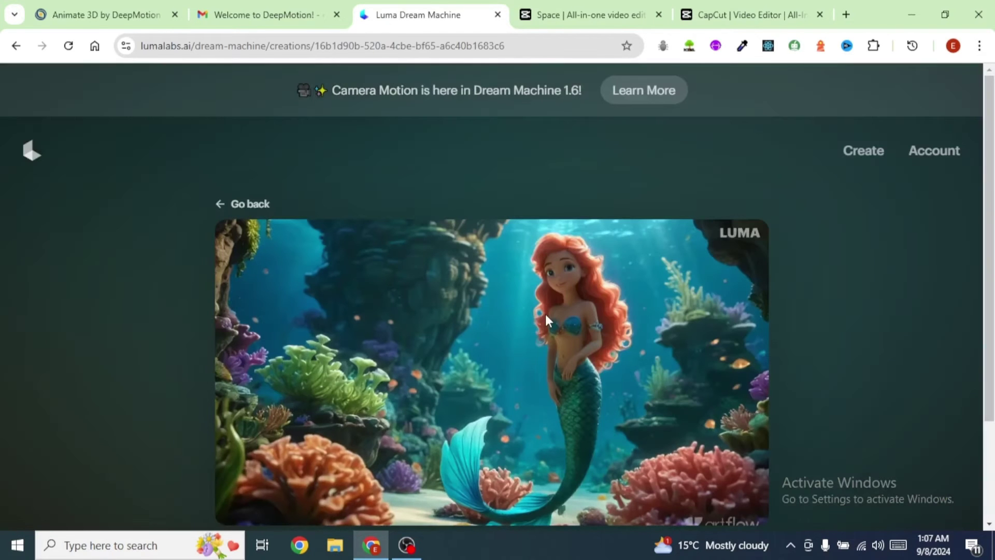
key(alt+Left)
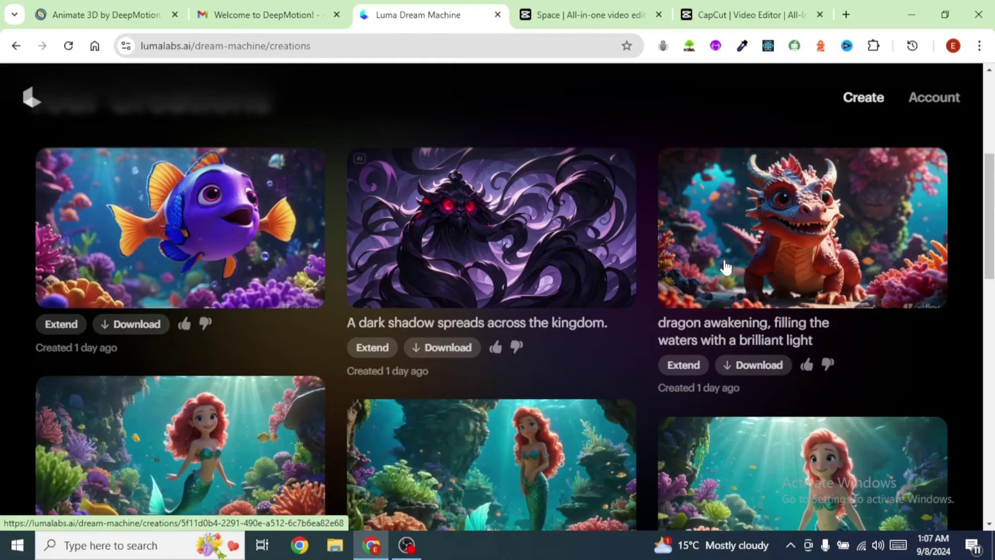
click(519, 315)
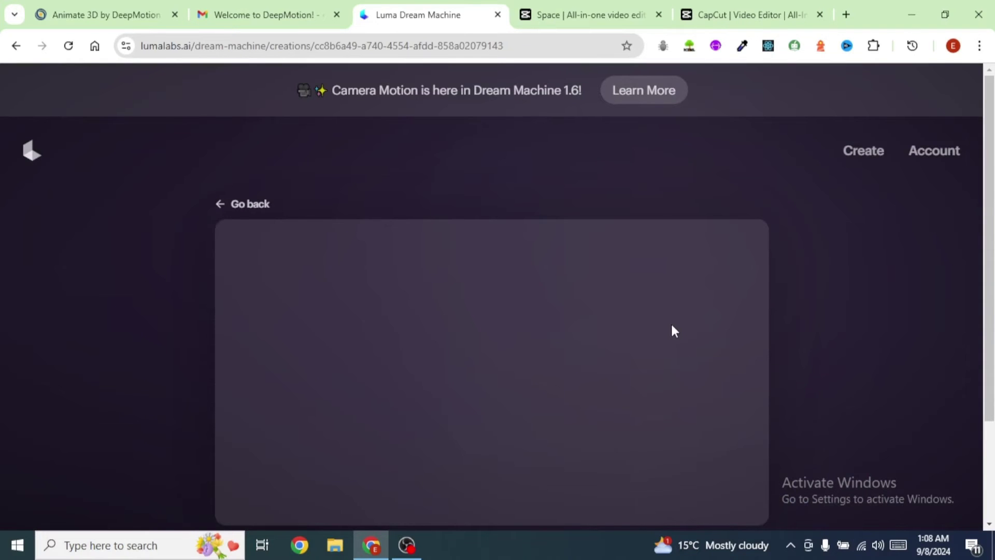
key(alt+Left)
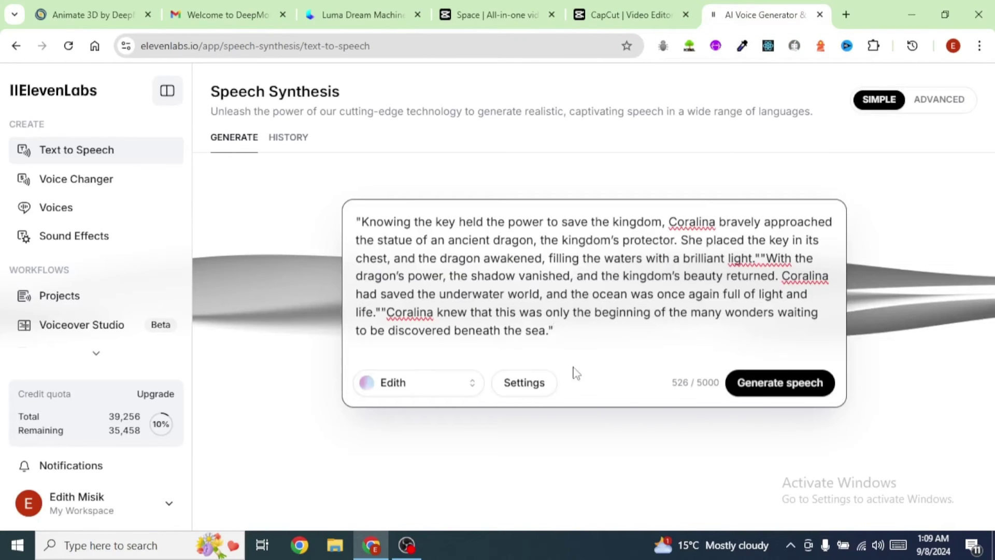
Step: In ElevenLabs, replace the speech text with the story's opening passage, "Far beneath the ocean's surface…", and choose the Claire voice
drag(575, 335, 475, 337)
drag(369, 302, 356, 224)
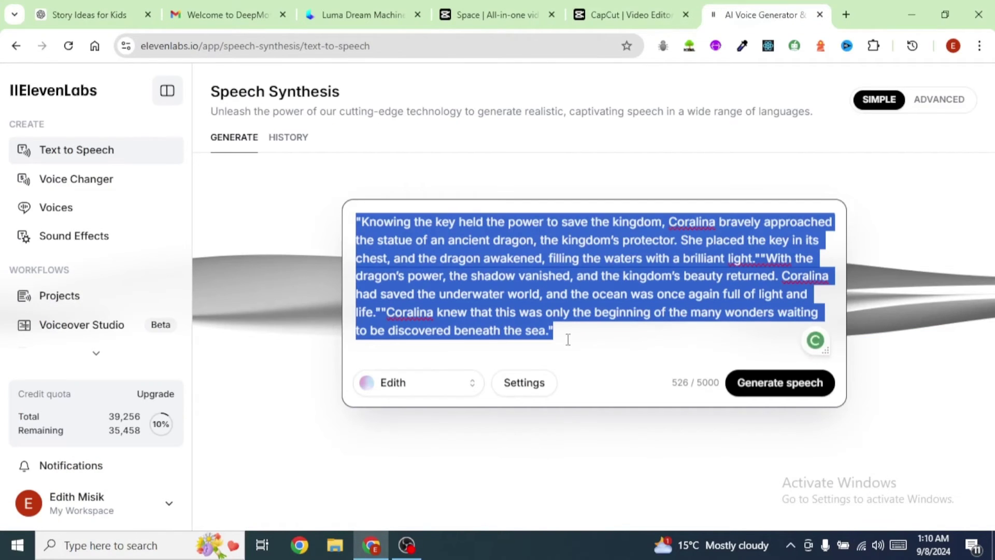
click(568, 337)
key(ctrl+a)
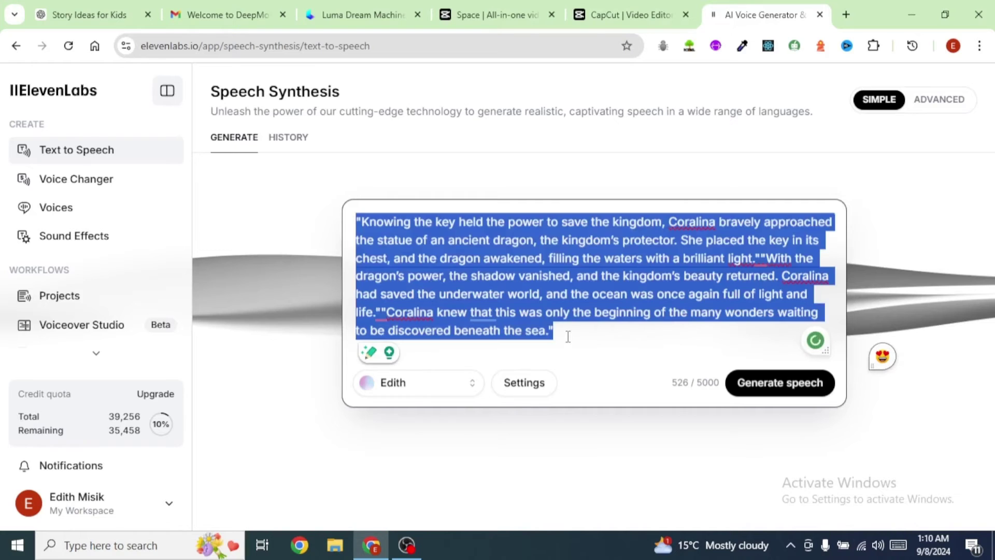
text("Far beneath the ocean's surface, a young mermaid named Coralina swam through vibrant coral gardens, her heart filled with curiosity. One day, she discovered an ancient, golden key hidden in a crevice between the coral. It glowed softly, as if calling her toward something magical.")
click(389, 384)
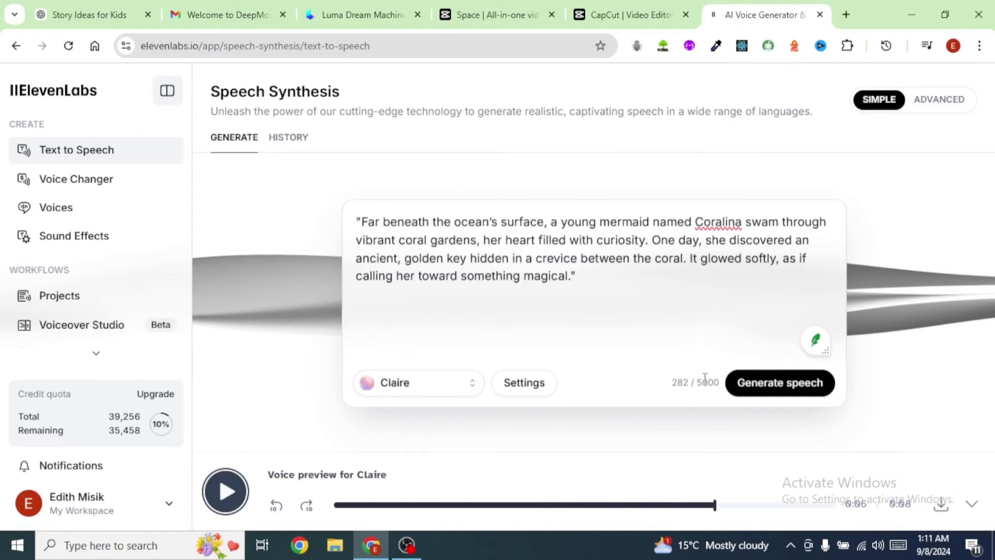
Step: Generate the opening narration with the Claire voice, listen to part of it, and download the audio
click(775, 389)
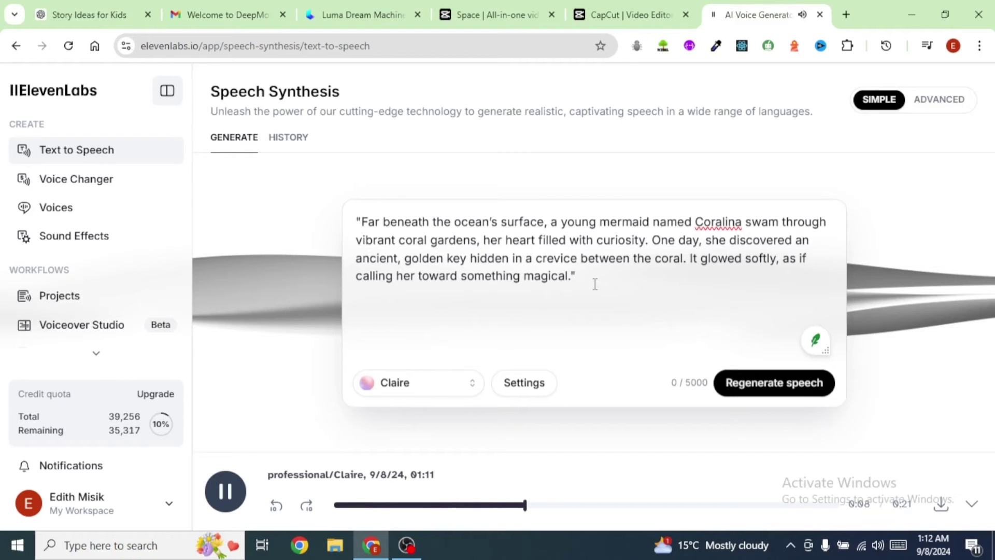
click(220, 481)
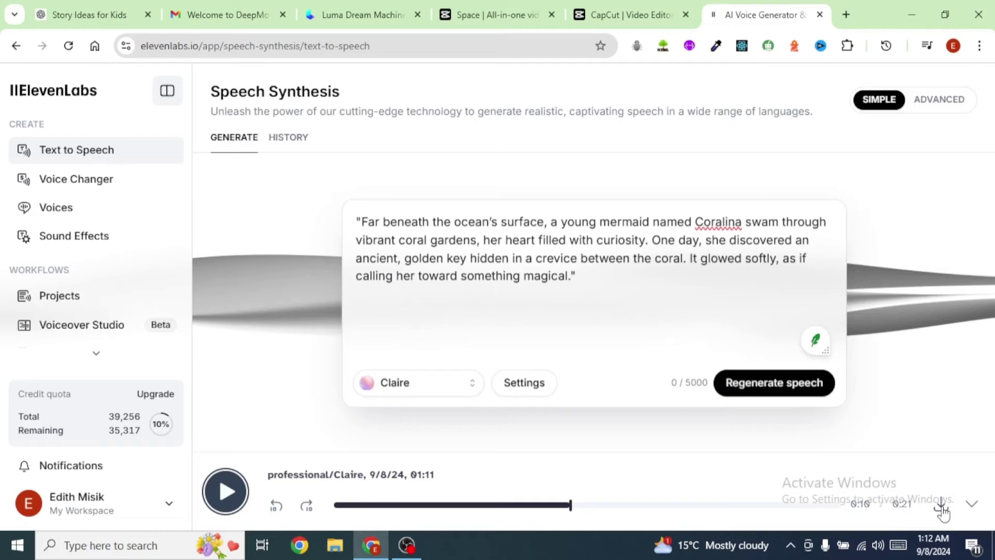
click(941, 505)
Step: Copy the "Following the key's pull…" passage from ChatGPT and replace the ElevenLabs speech text with it
key(ctrl+1)
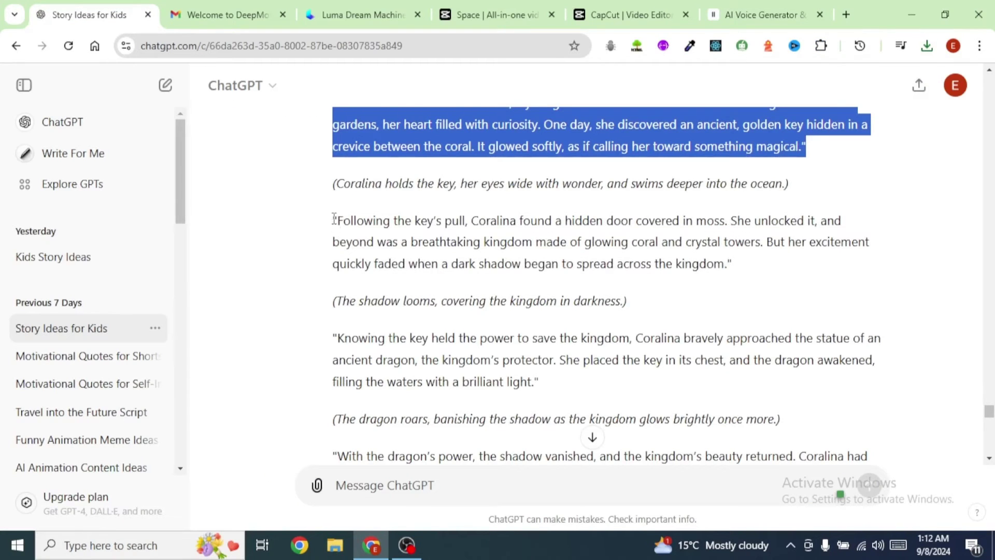
drag(334, 218, 741, 269)
key(ctrl+c)
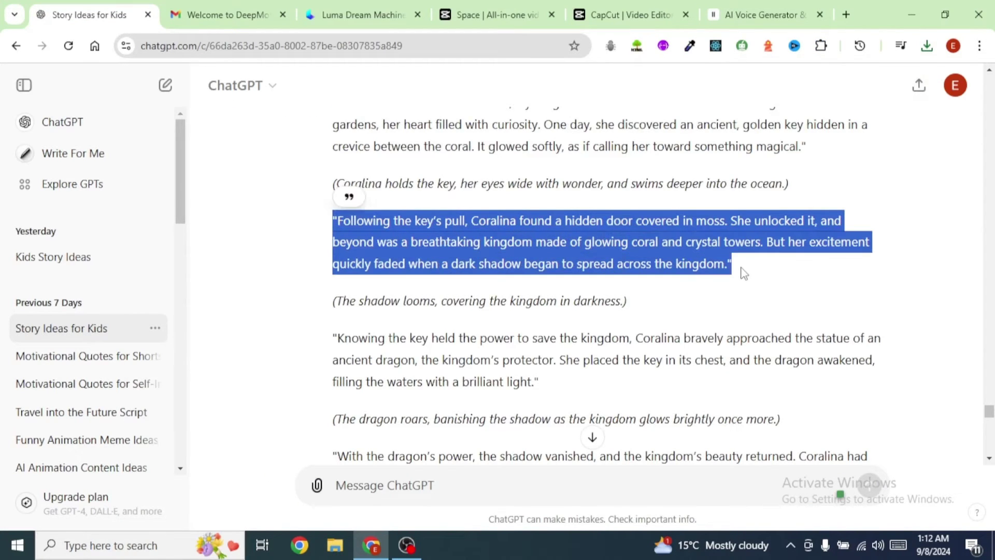
key(ctrl+6)
key(ctrl+a)
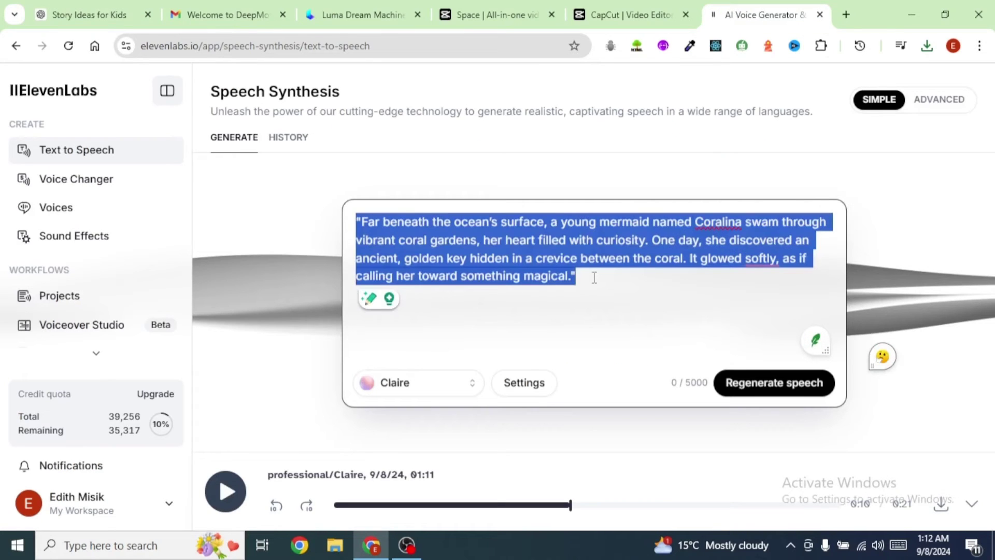
key(ctrl+v)
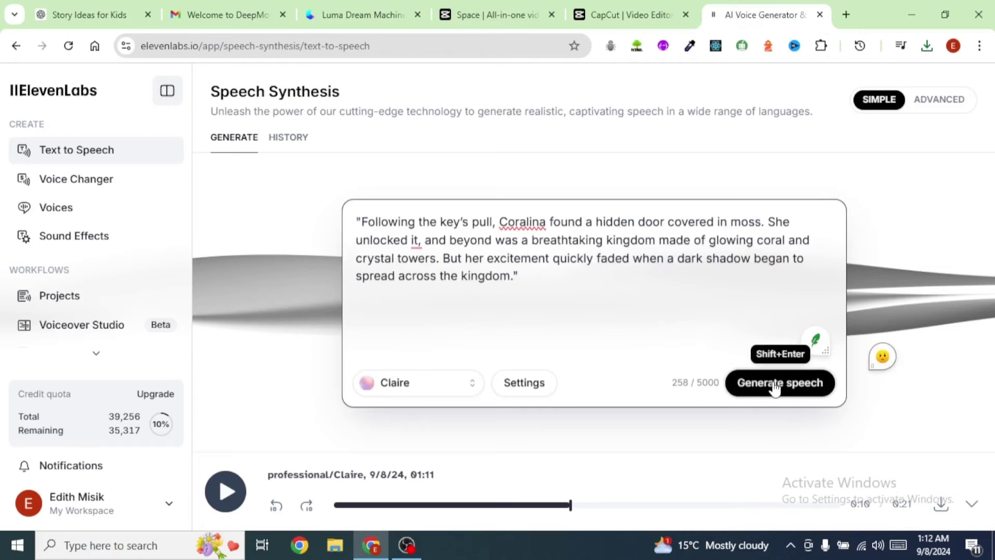
Step: Generate the hidden-door passage in the Claire voice, stop its playback, and download the audio
click(774, 387)
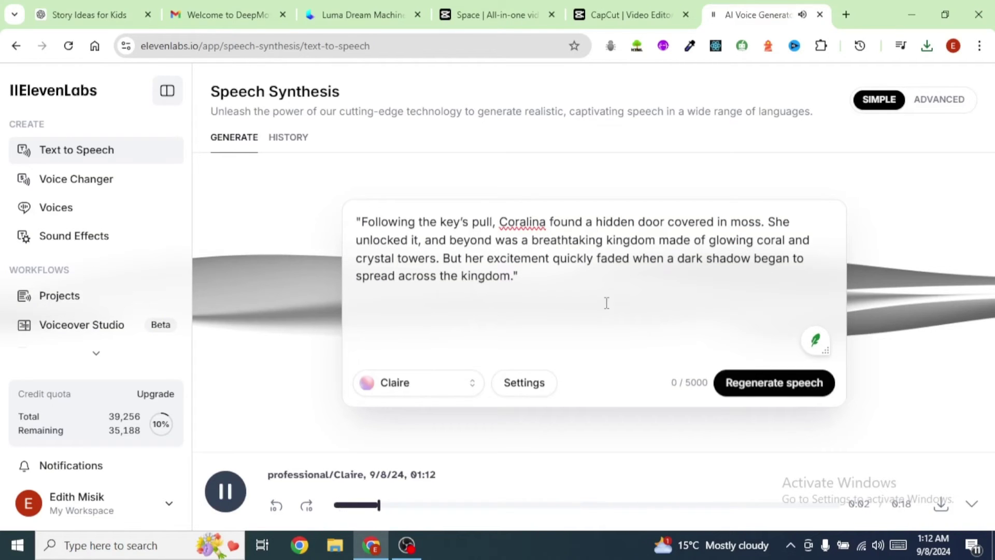
click(226, 492)
click(941, 503)
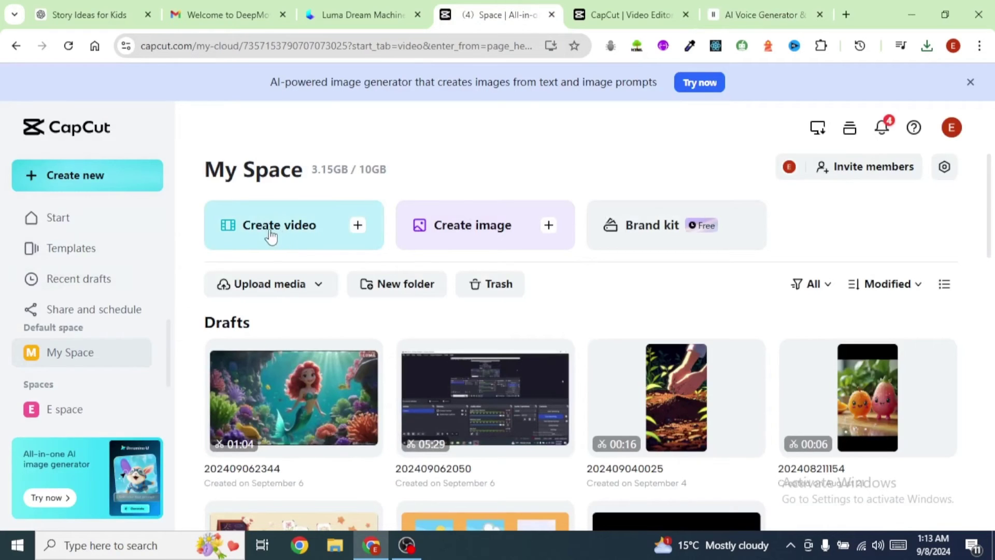
Step: Switch to CapCut, create a new video project, check the file upload dialog without choosing anything, and look through the stored media
click(292, 232)
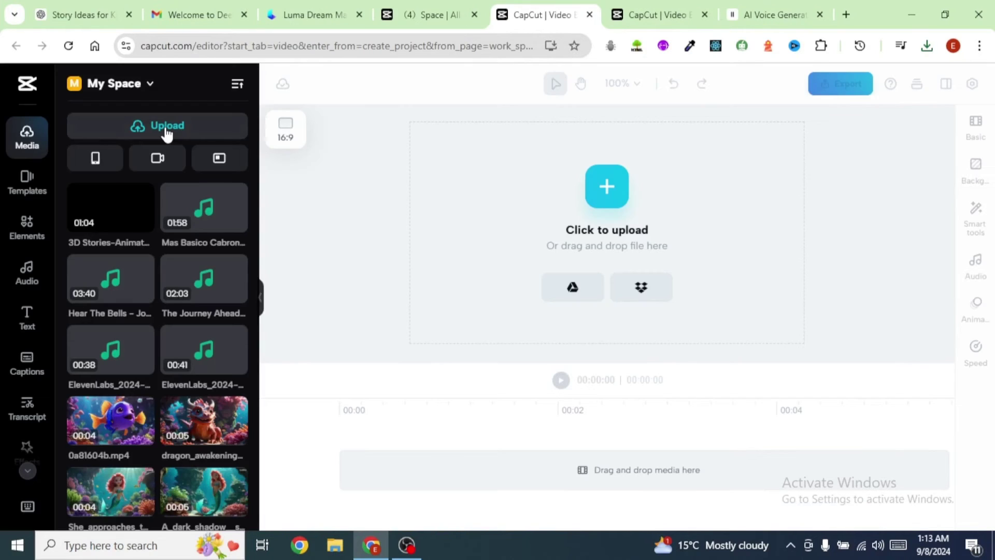
mouse_move(167, 133)
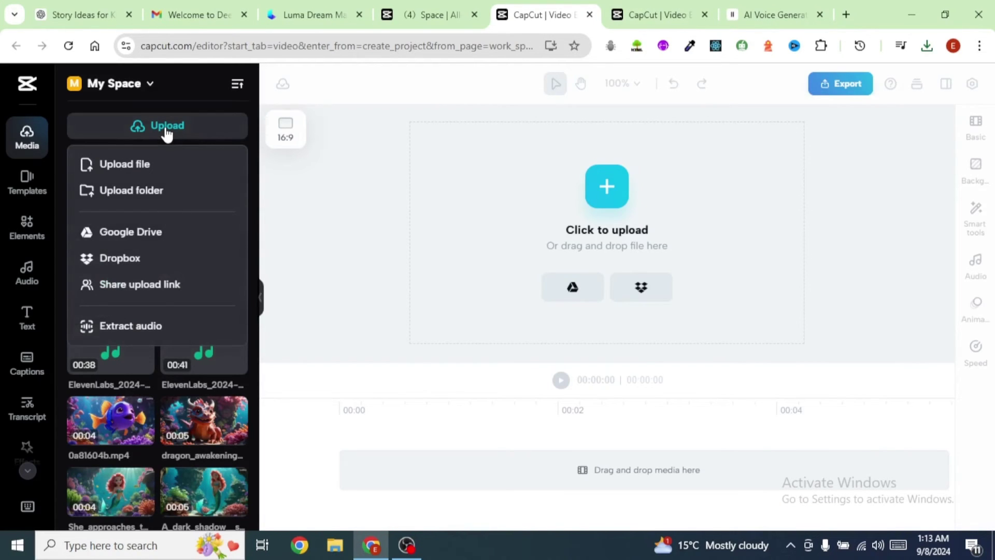
click(144, 170)
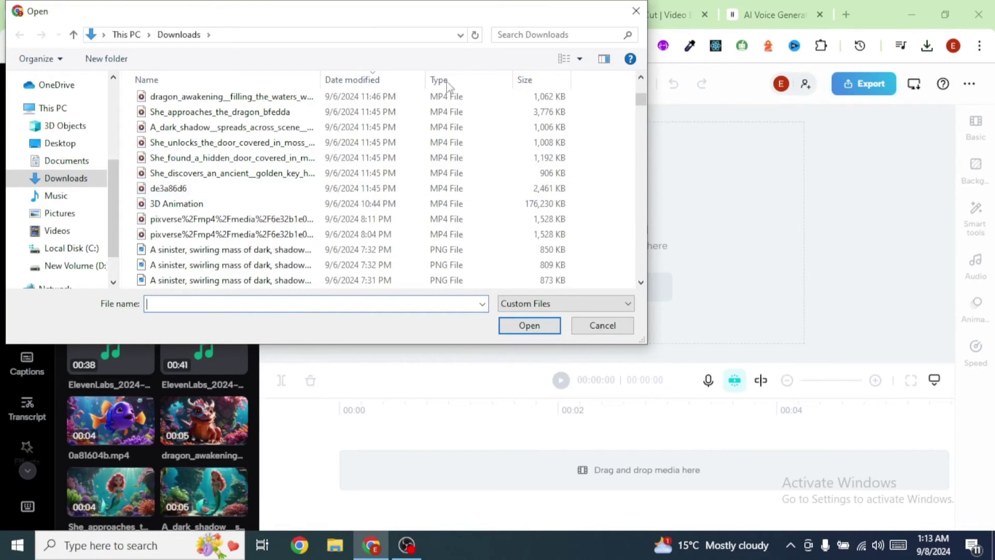
click(635, 10)
scroll(179, 280, down, 5)
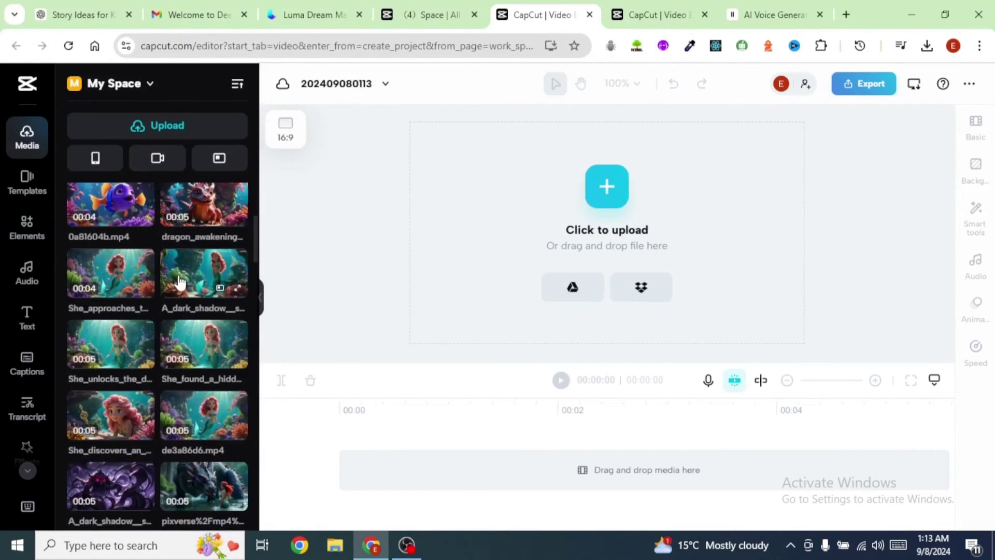
scroll(176, 357, up, 5)
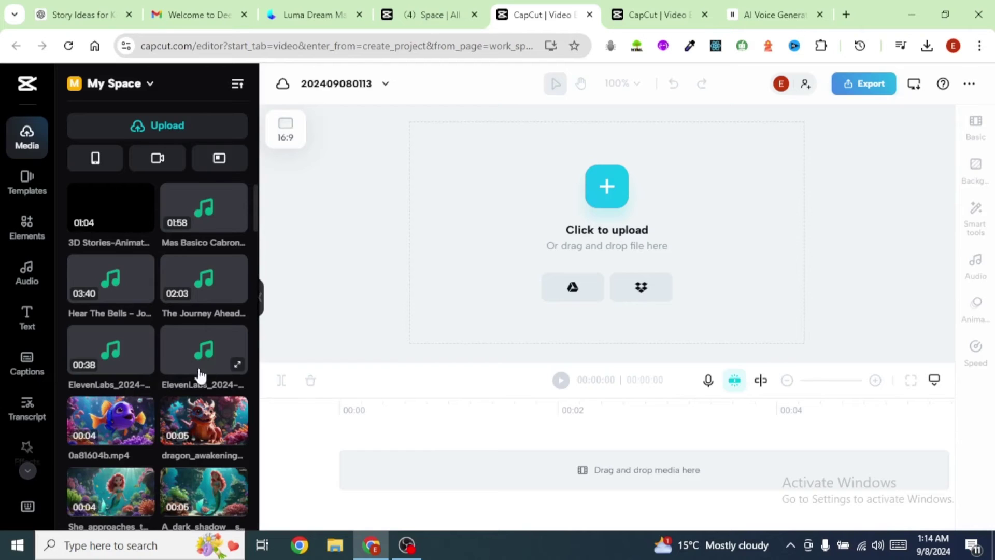
Step: Place the 41-second and 38-second ElevenLabs narrations end to end on the timeline, play the beginning briefly, and return to the start
drag(89, 355, 342, 493)
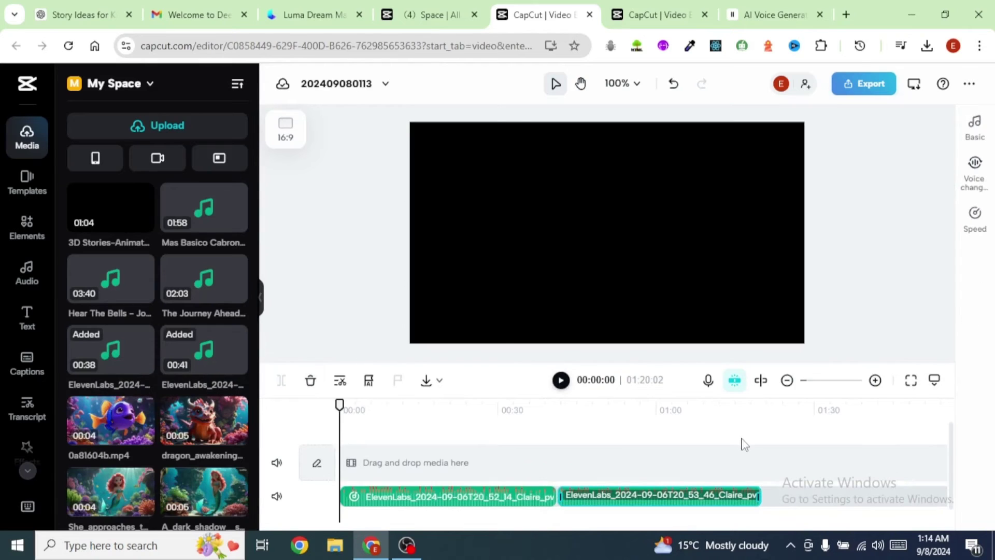
click(561, 380)
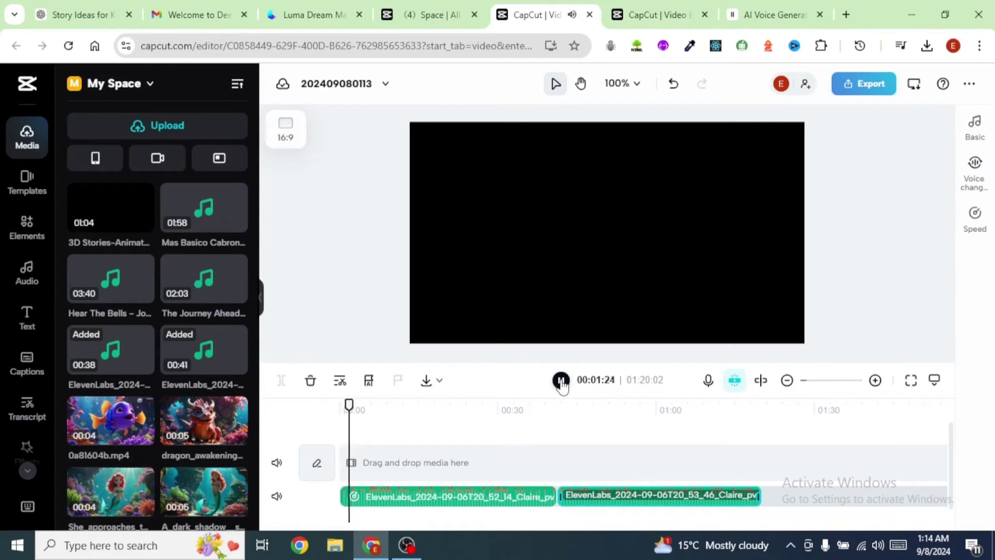
click(561, 381)
drag(351, 404, 340, 404)
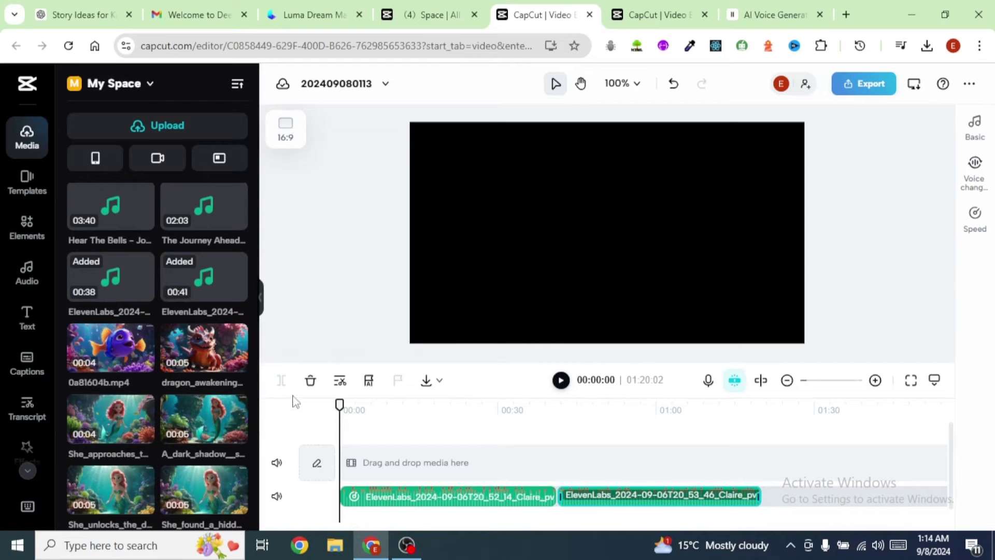
Step: Add the "She_approaches" mermaid clip at the start of the video track and slow it down
scroll(240, 436, down, 3)
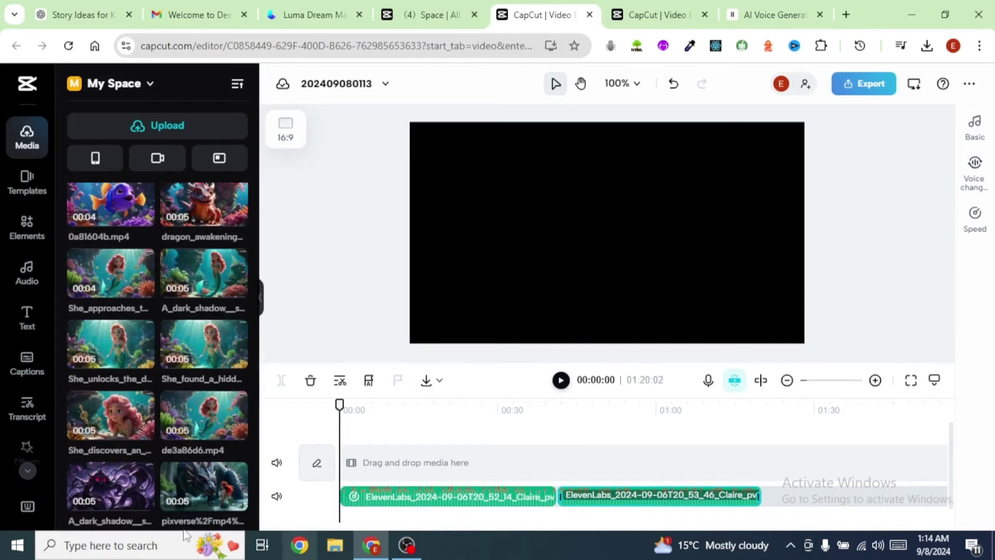
scroll(157, 391, down, 3)
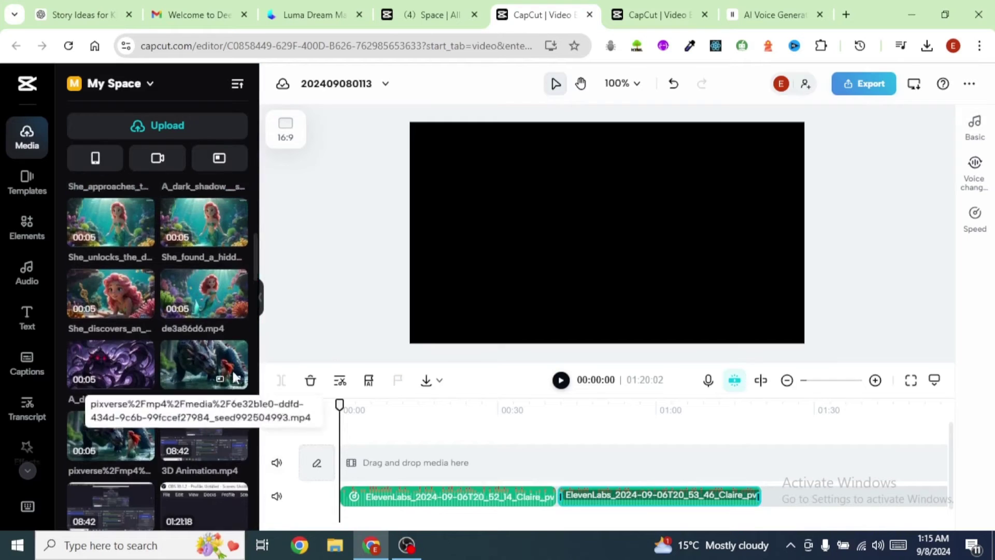
scroll(232, 371, up, 5)
click(111, 346)
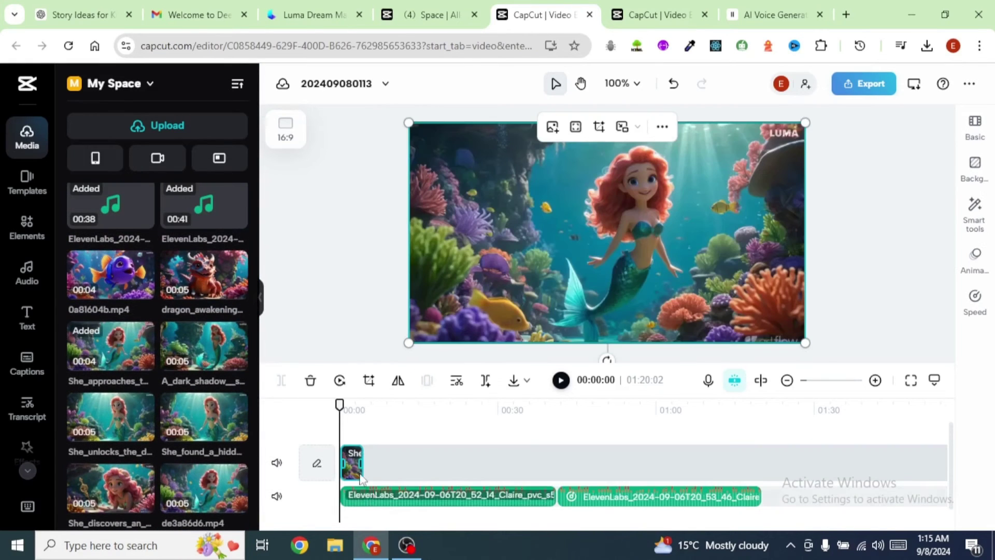
click(975, 303)
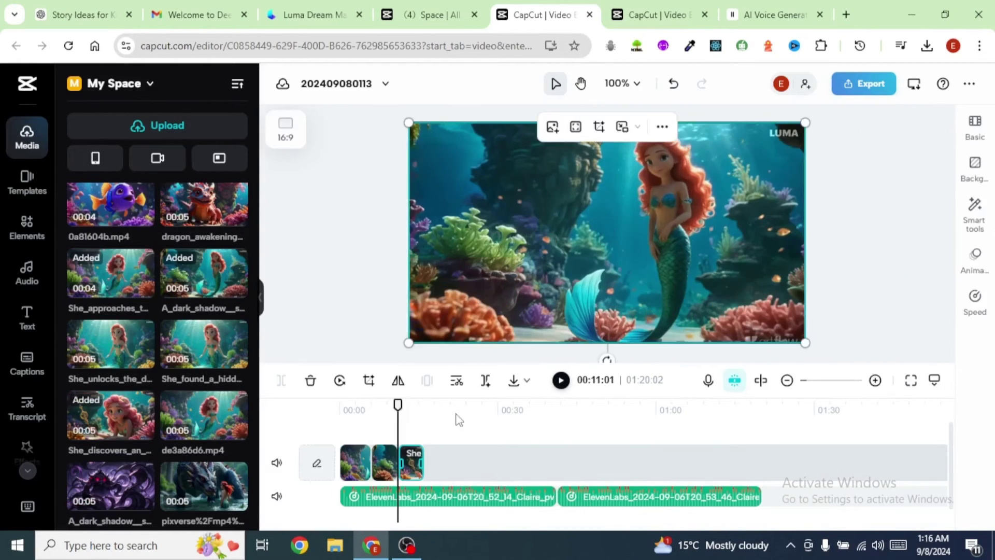
Step: Play the sequence from the beginning to check the clips against the narration, and undo the last timeline edit
drag(397, 402, 340, 406)
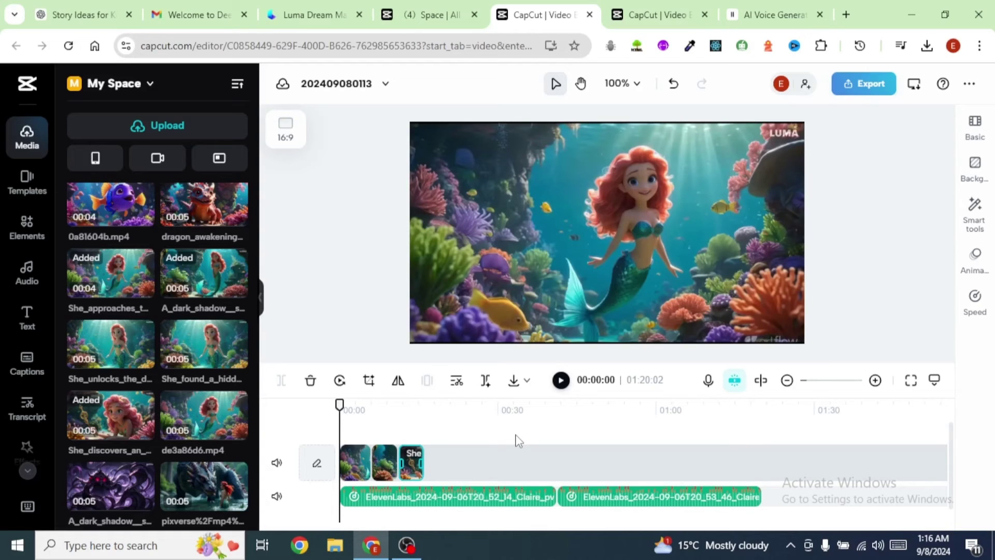
click(561, 381)
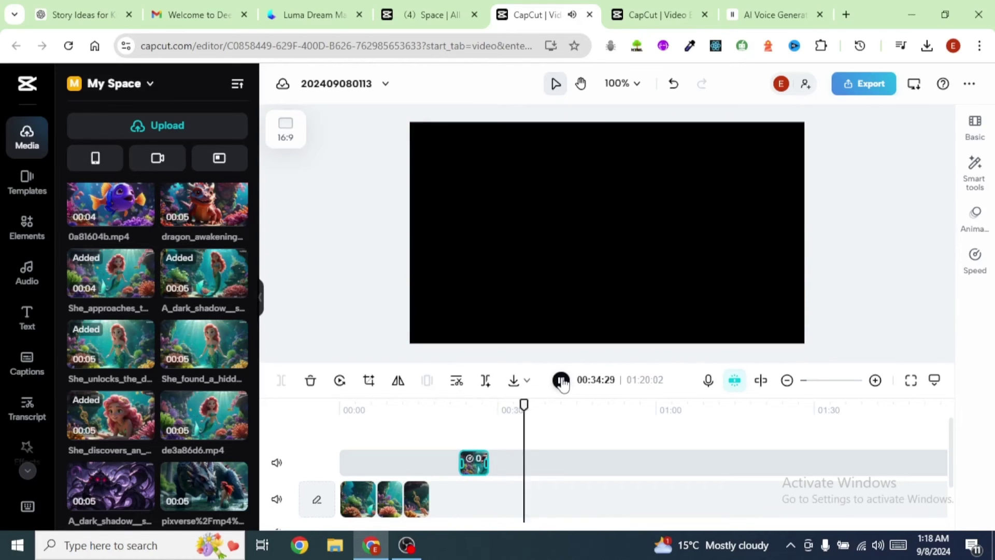
click(561, 380)
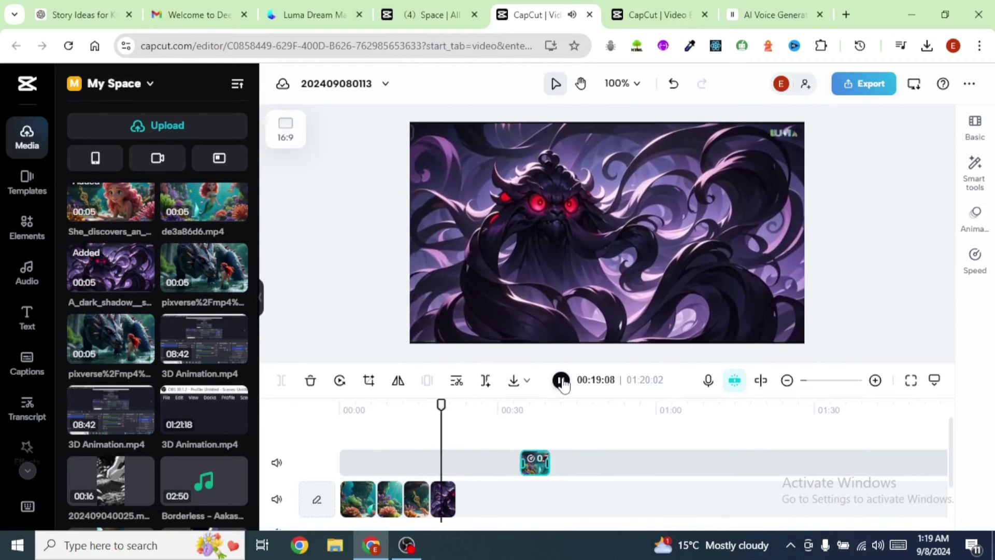
key(ctrl+z)
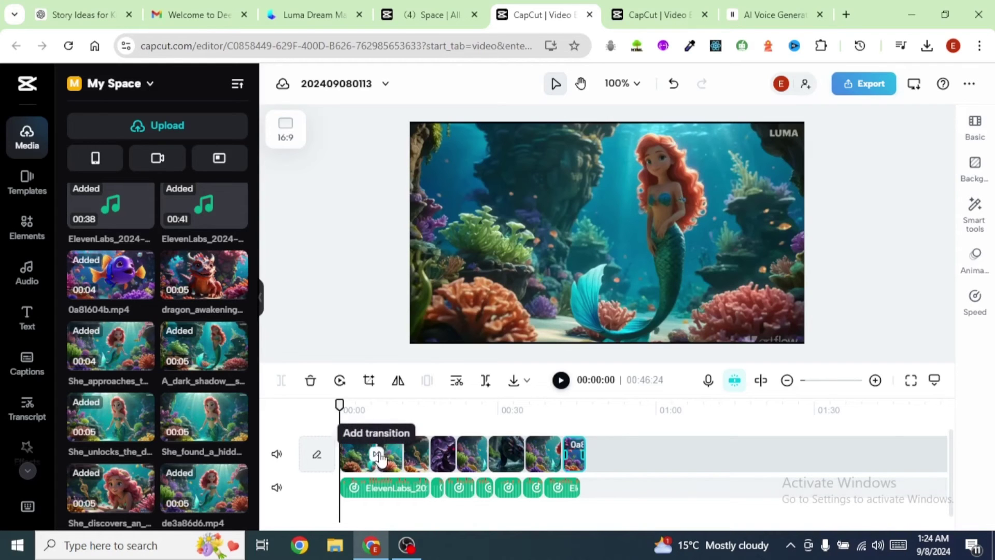
Step: Add Trending transitions between the clips on the video track
click(379, 456)
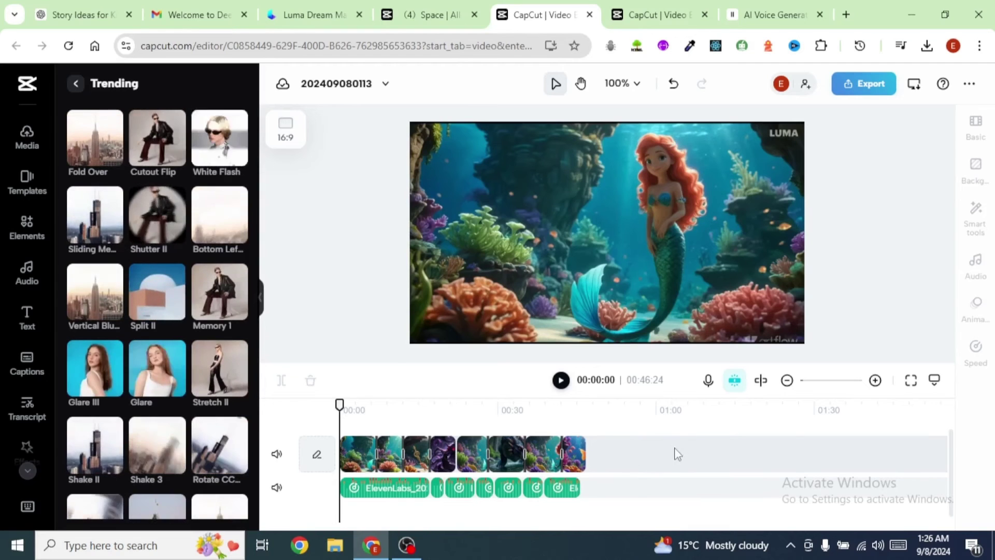
Step: Find sound effects for "dragon sound" and insert "Dragon roar yawn dry(997268)" between the narration clips at about 29 seconds
click(27, 273)
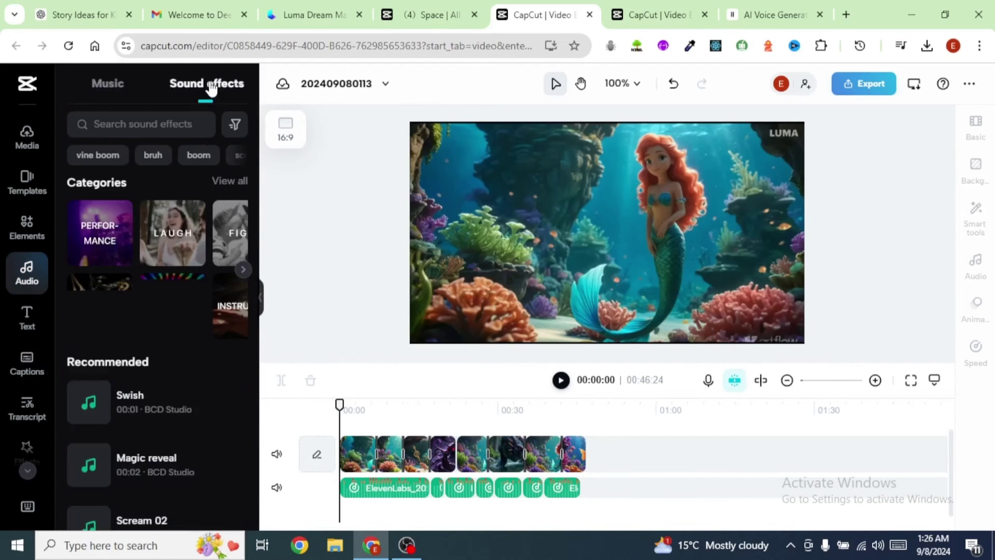
click(147, 127)
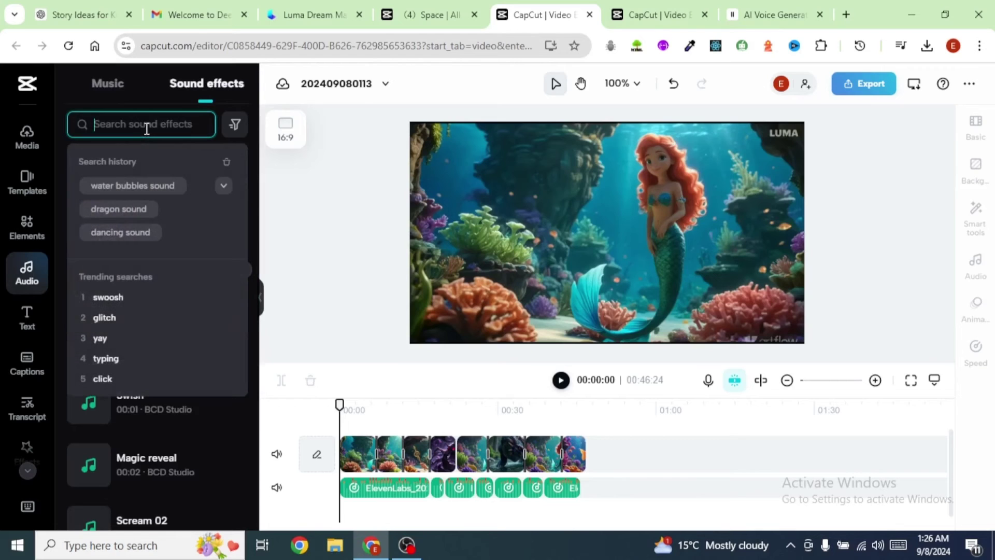
click(123, 210)
drag(155, 254, 497, 497)
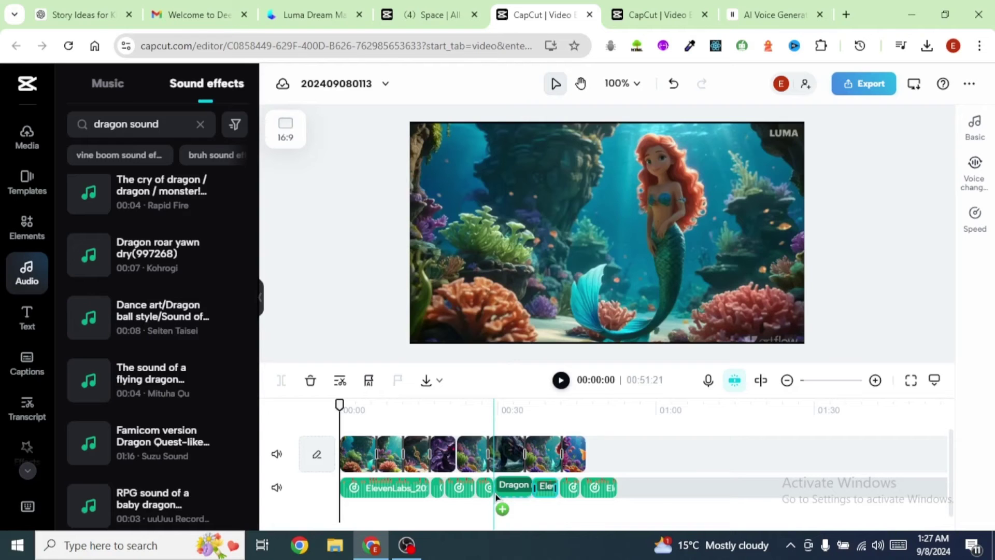
drag(497, 499, 502, 511)
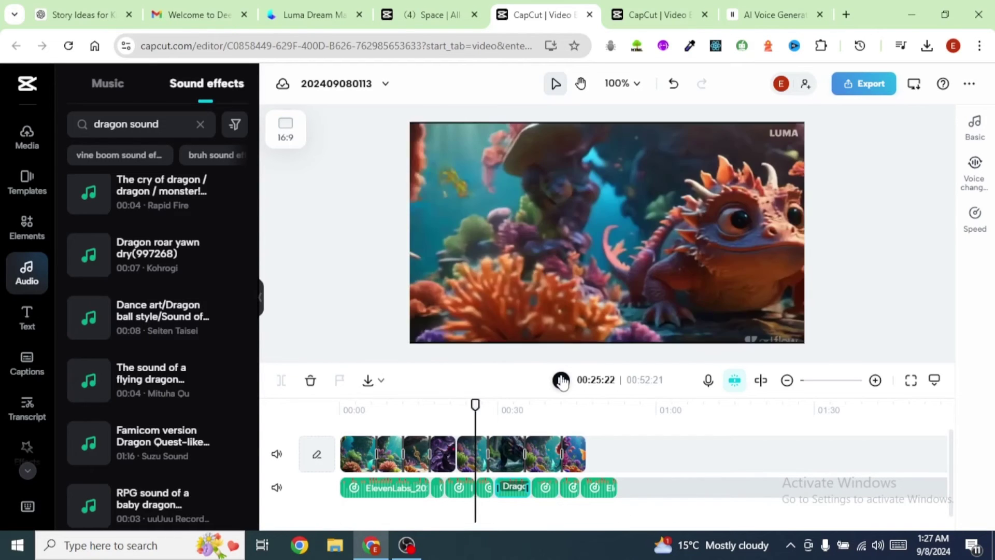
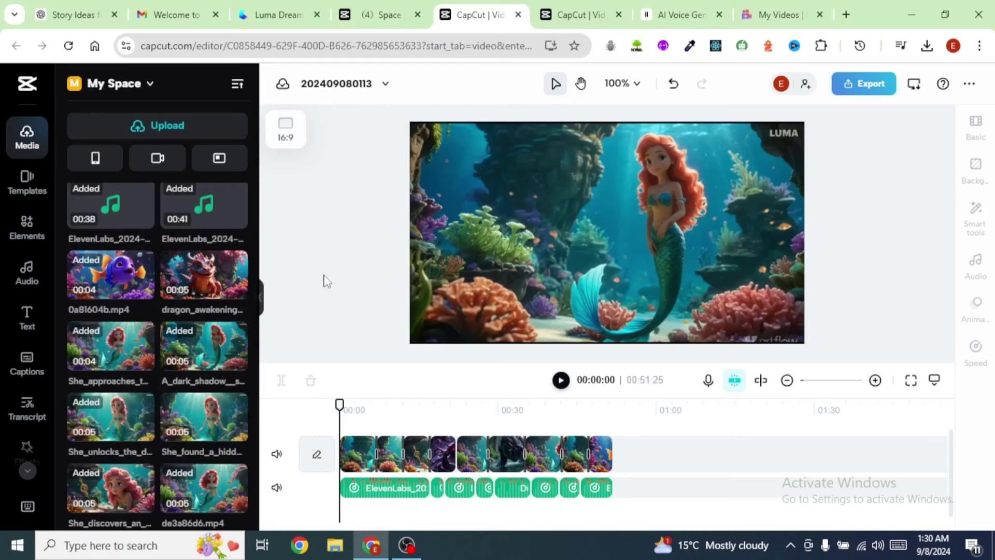
Step: Add "Hear The Bells - John Patitucci.mp3" as background music on a separate audio track from the start of the timeline
scroll(192, 331, up, 3)
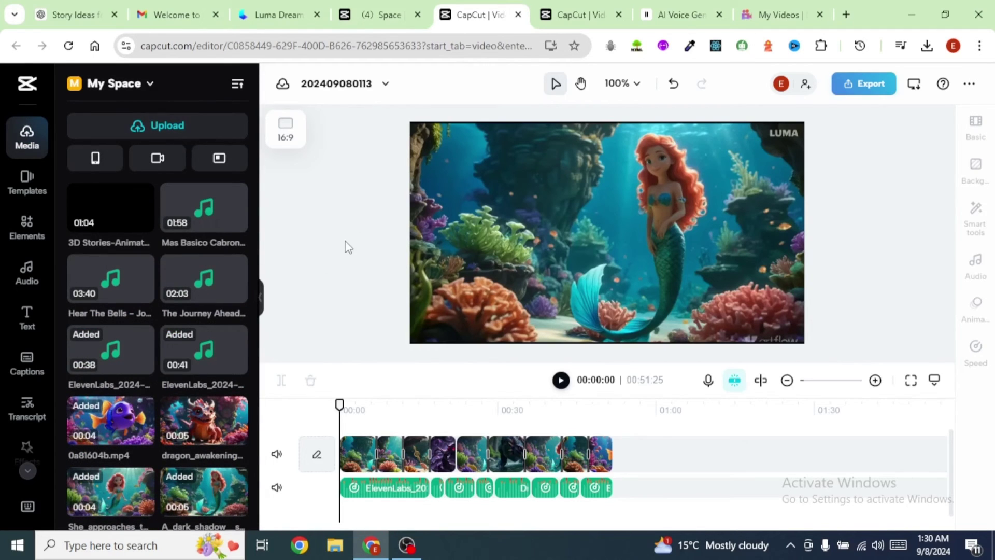
drag(204, 280, 344, 506)
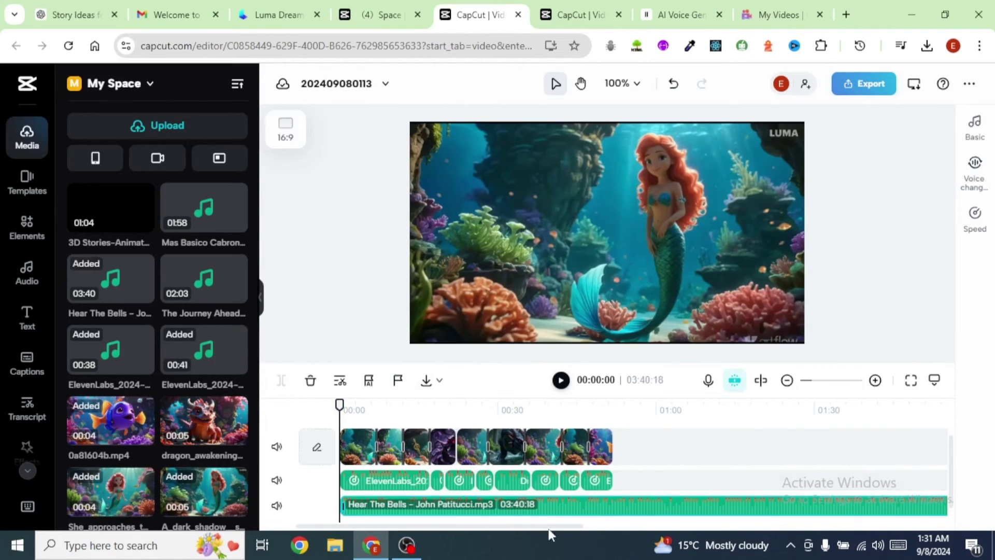
Step: Split the "Hear The Bells" background music at 00:51:25, where the video ends, and delete the remainder
click(608, 512)
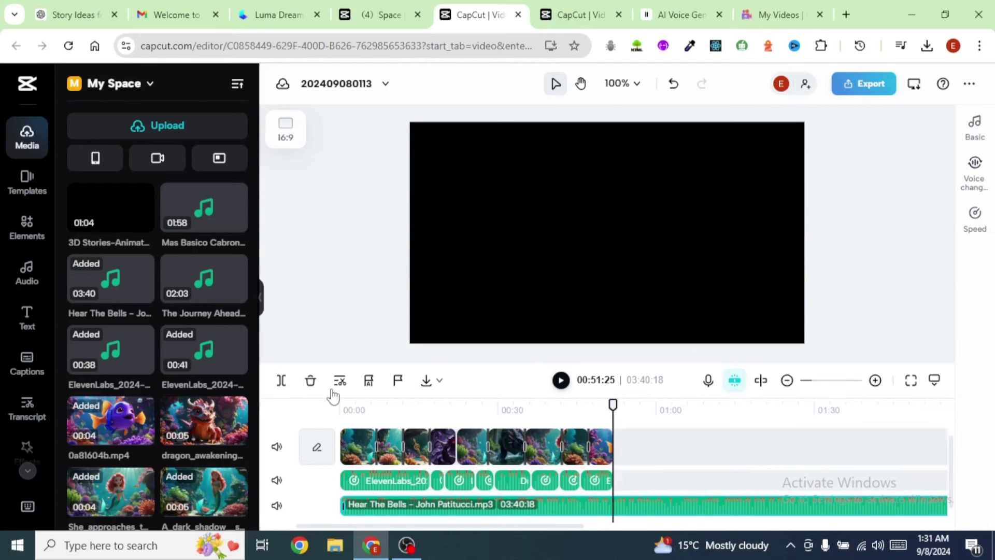
click(284, 381)
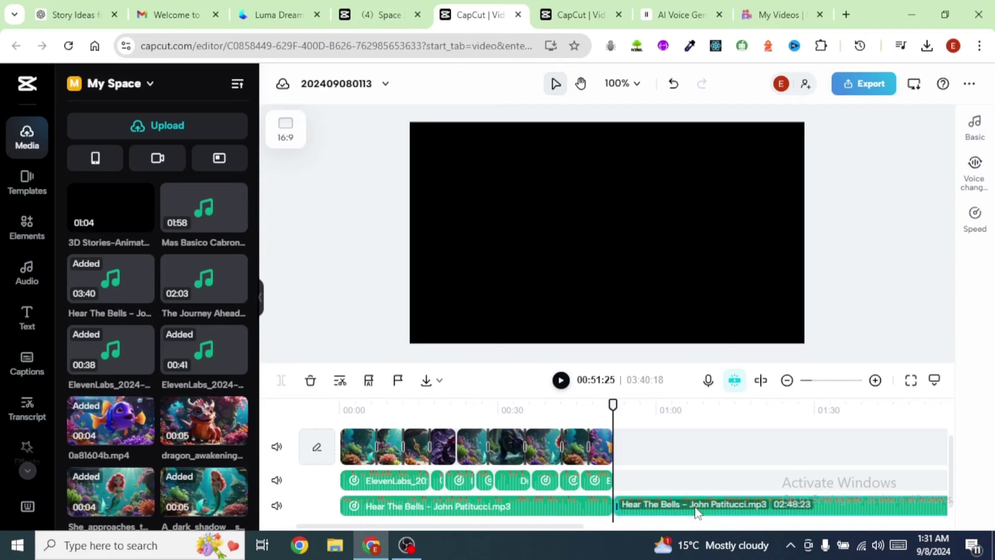
key(Delete)
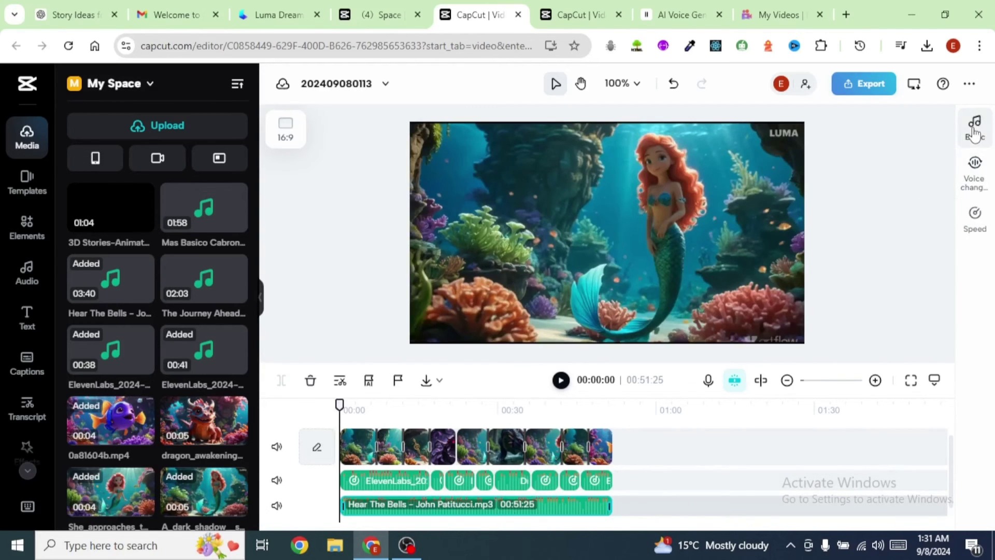
Step: Shorten "Hear The Bells" to end at about 17 seconds and place "The Journey Ahead - Ezra Lipp.mp3" directly after it
click(975, 129)
click(560, 380)
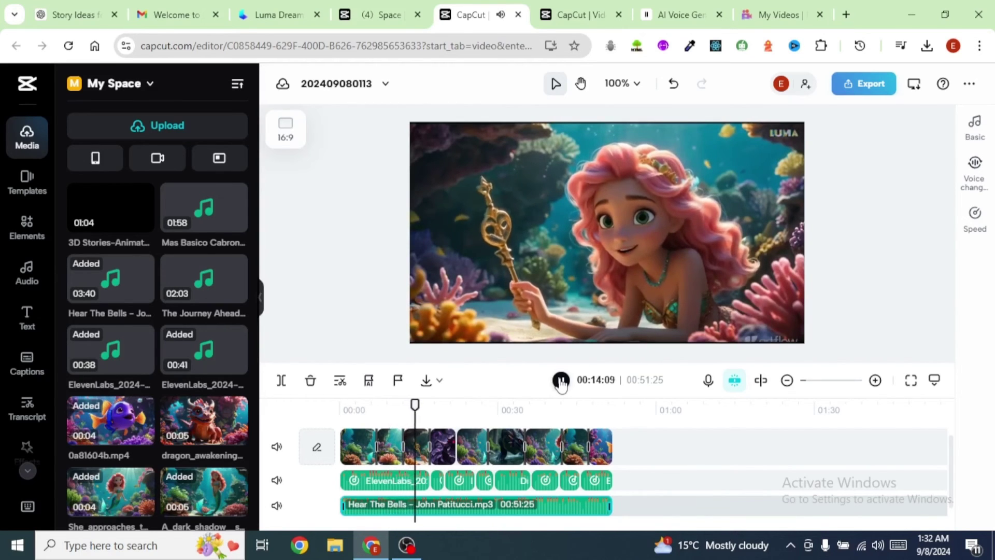
drag(610, 506, 441, 511)
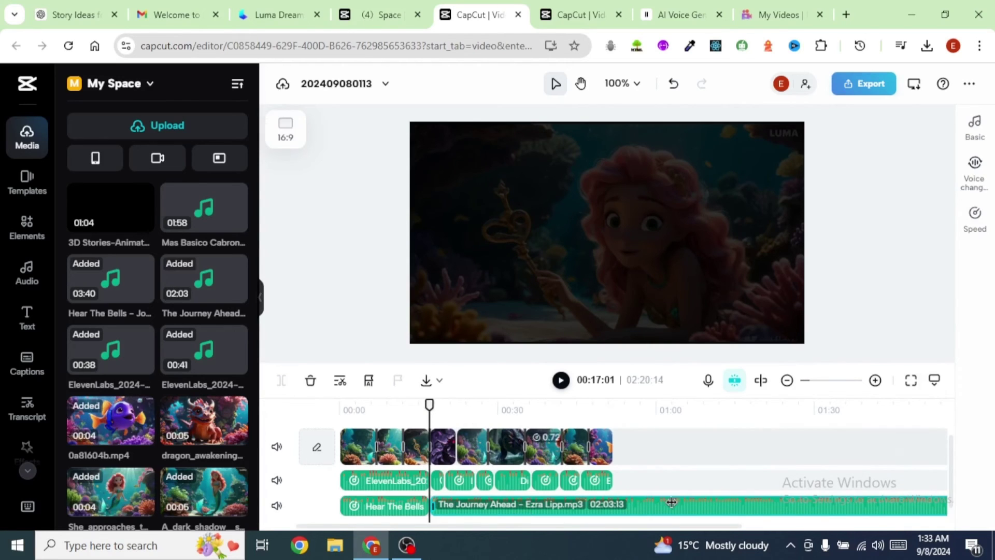
Step: Cut off "The Journey Ahead" at the video's end, lower its volume to about -24.4 dB, and play the music change
click(730, 513)
key(Delete)
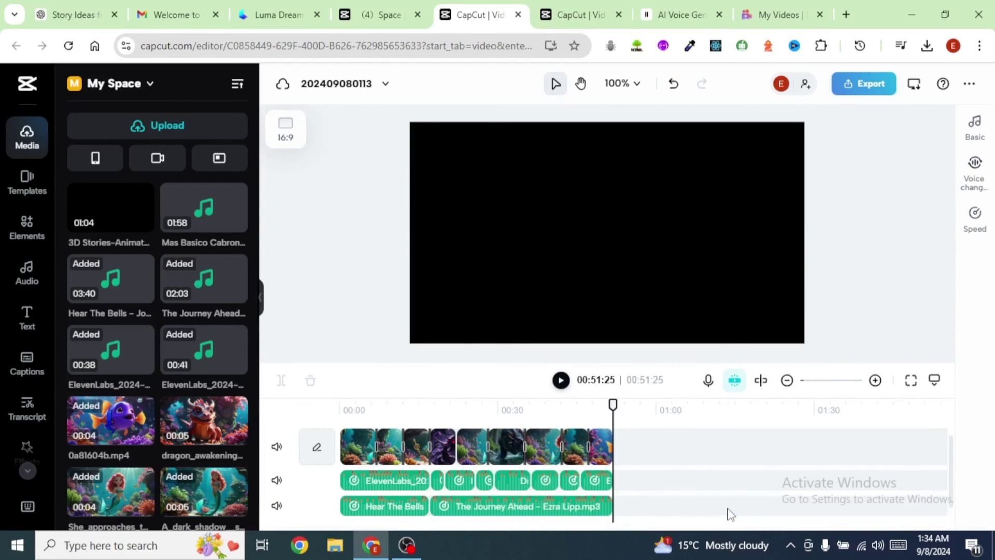
click(536, 510)
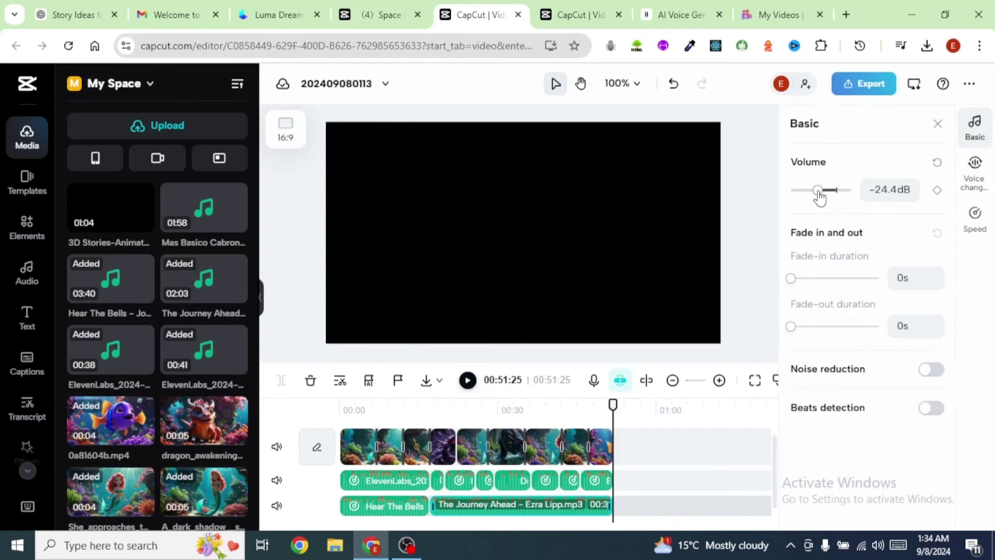
click(416, 409)
click(561, 380)
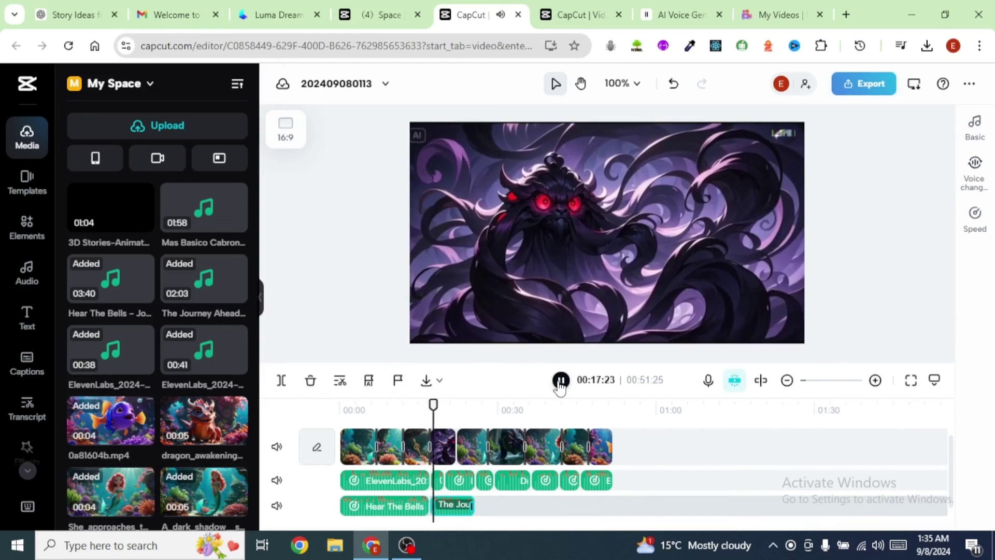
Step: Add "Mas Basico Cabron - Jovenes Viejos.mp3" after "The Journey Ahead" at about 24 seconds and remove the part beyond 00:51:25
drag(204, 207, 466, 512)
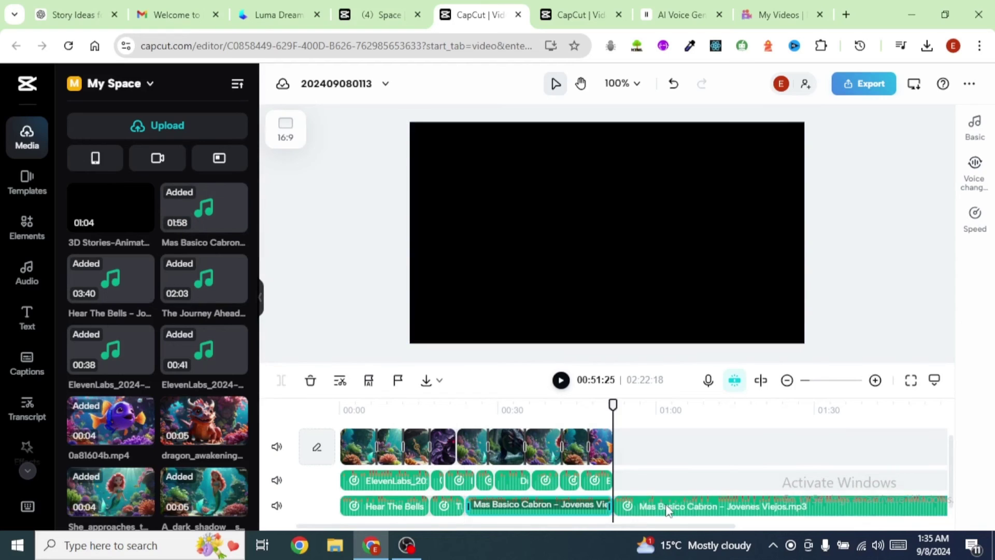
click(668, 511)
key(Delete)
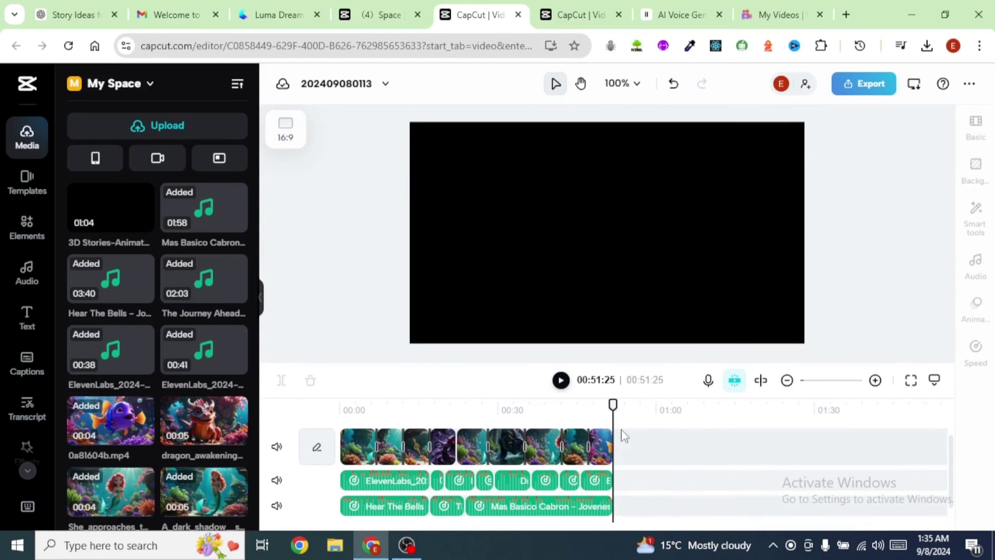
Step: Play back and readjust the music so "The Journey Ahead" ends at about 28 seconds and "Mas Basico Cabron" runs from about 35 seconds to the video's end
drag(613, 405, 446, 405)
click(560, 380)
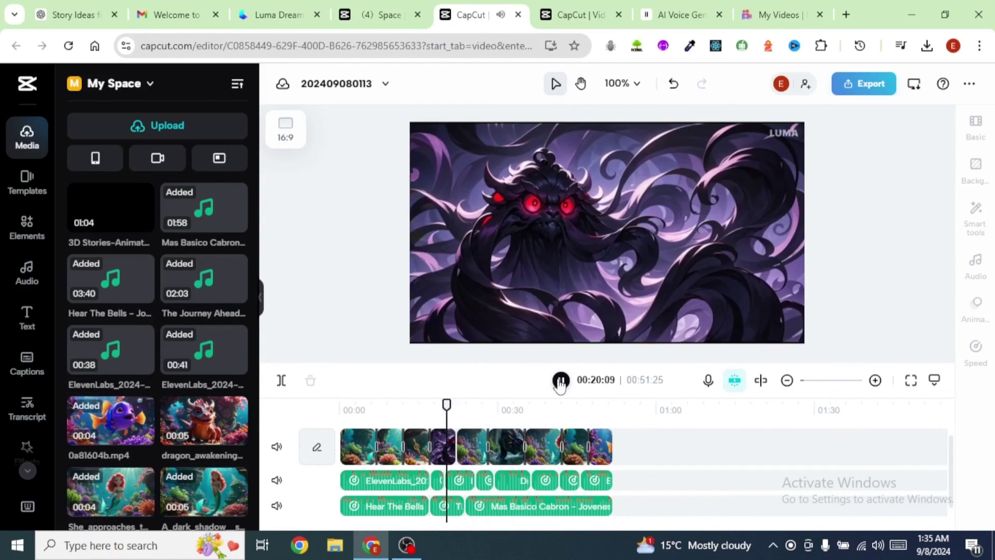
key(ctrl+z)
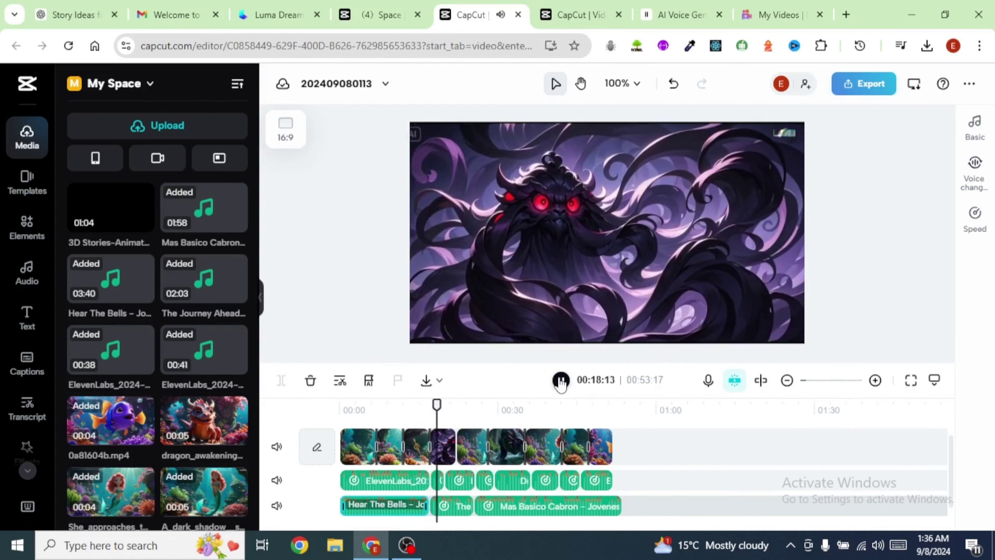
key(ctrl+z)
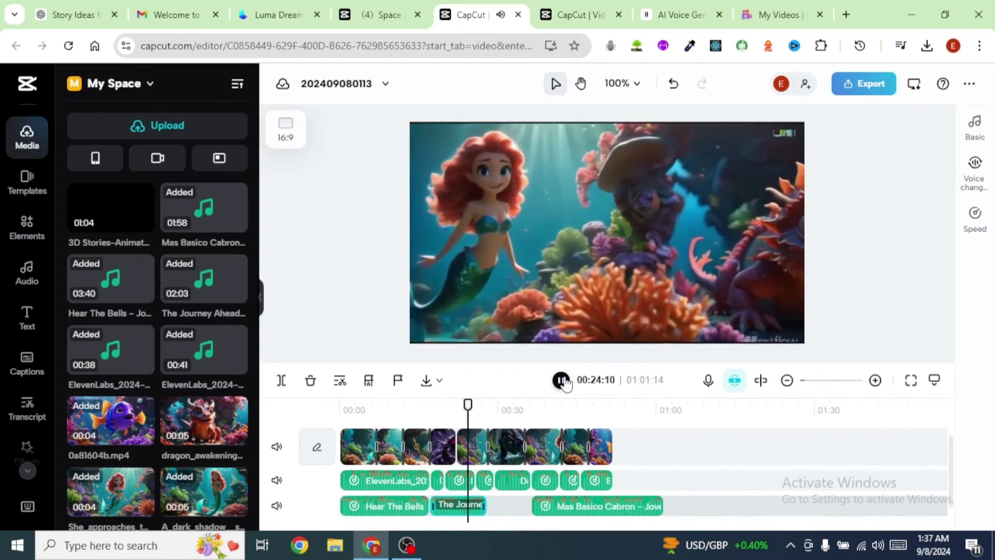
key(ctrl+z)
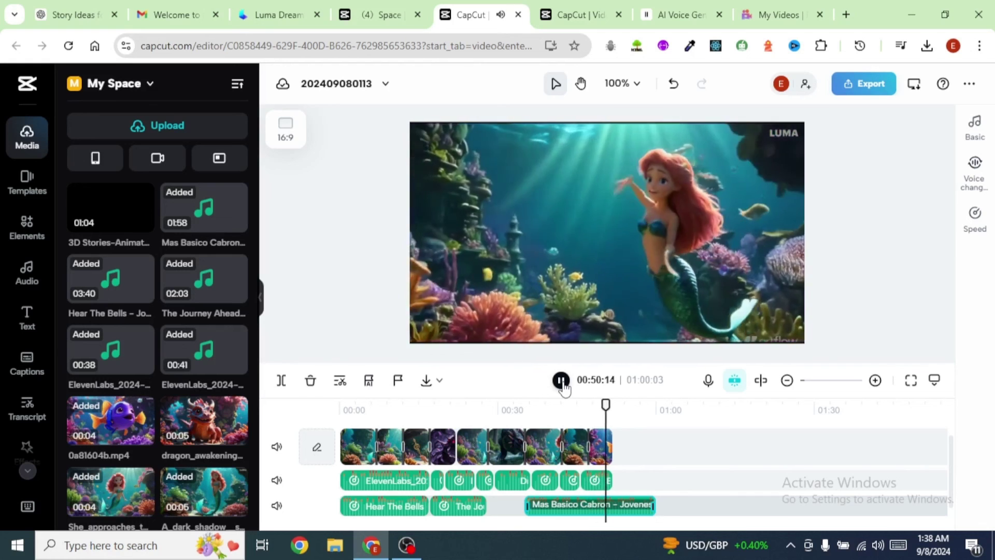
key(ctrl+z)
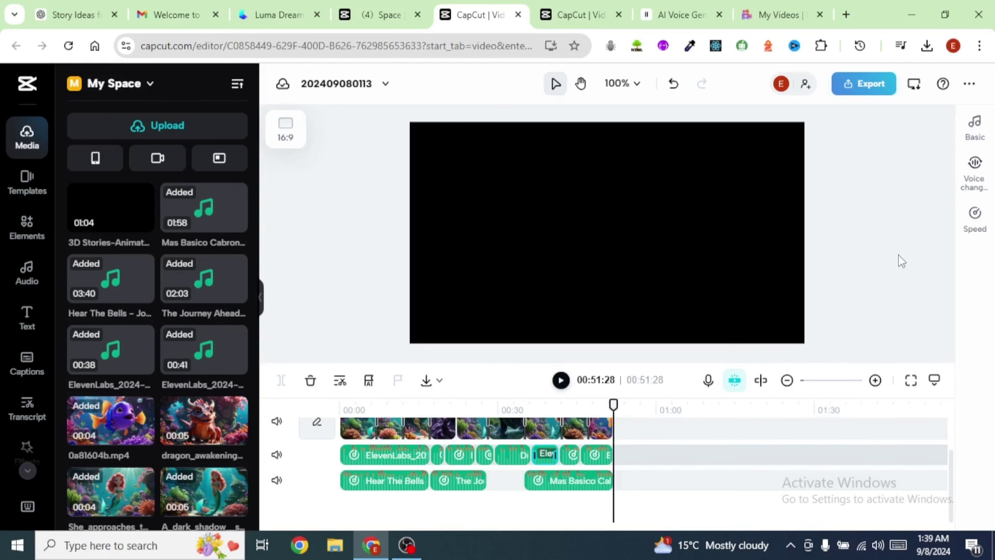
click(874, 85)
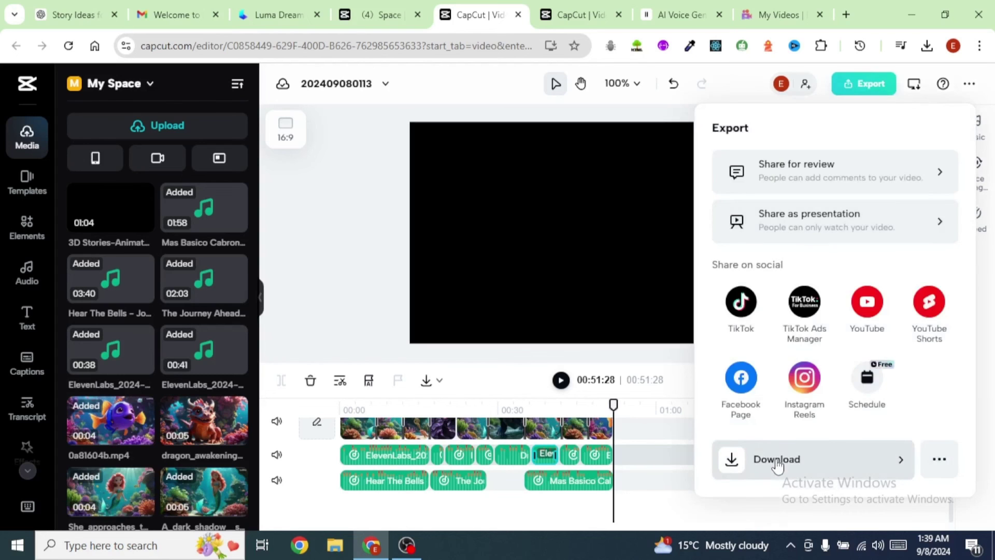
click(778, 461)
click(836, 497)
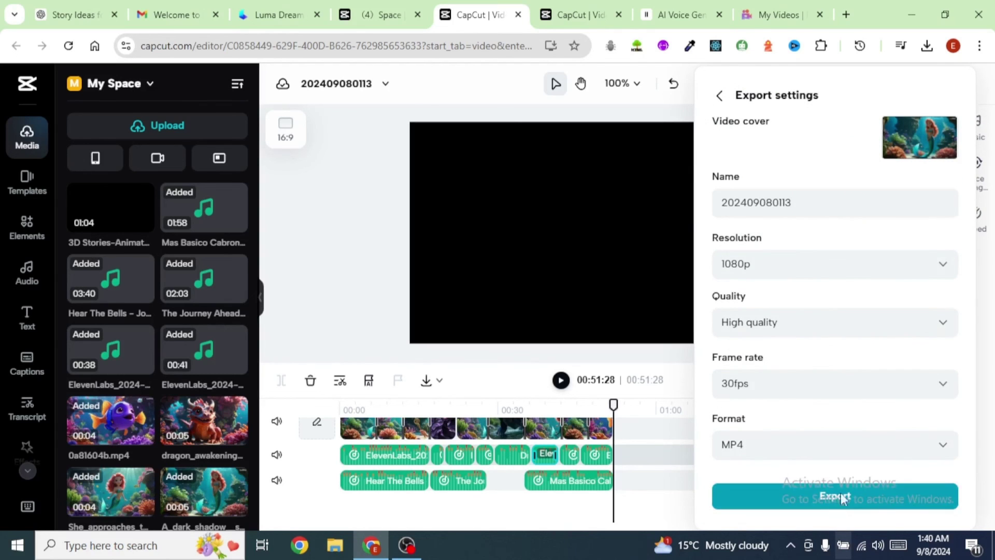